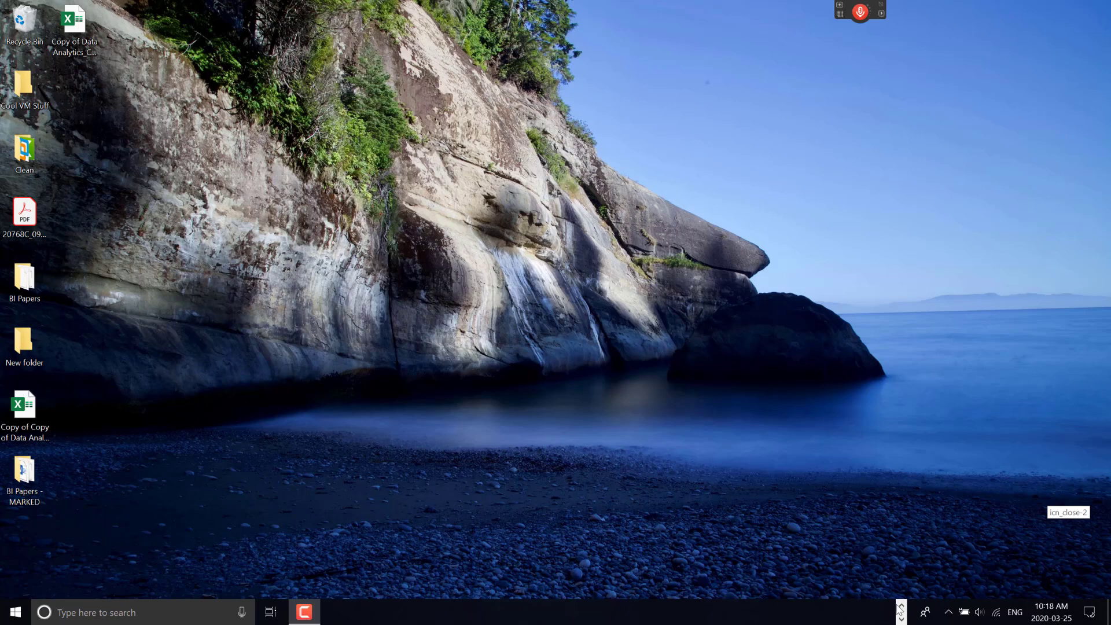
Step: Expand the taskbar's pinned app row to show all pinned apps
{"action": "left_click", "coordinate": [902, 605]}
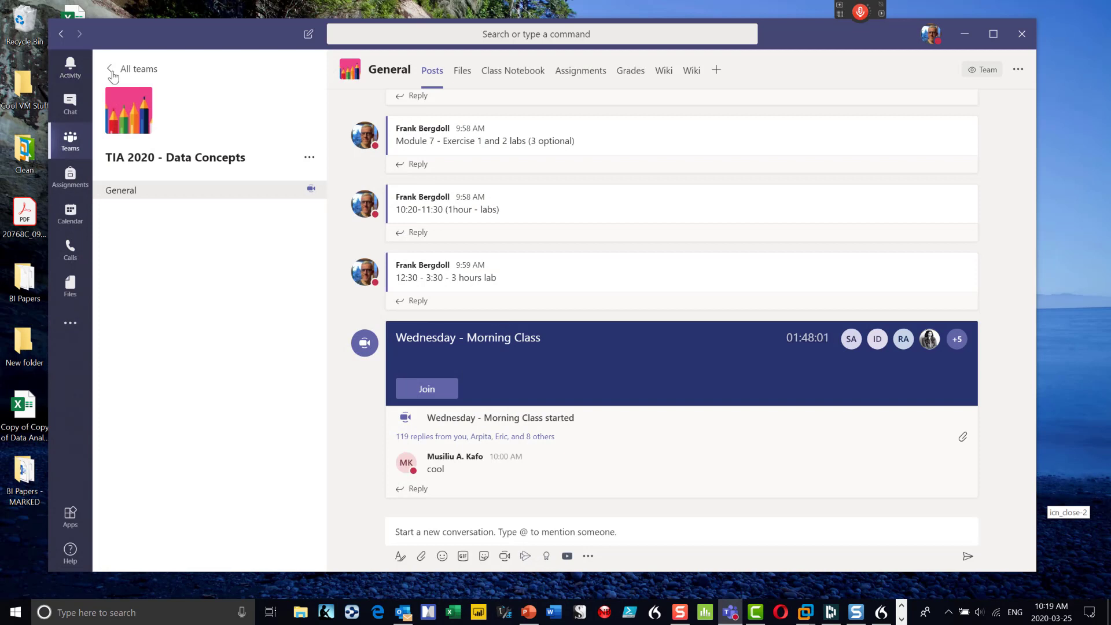
Step: Restore Teams, view the demonstration team's General channel, then minimize Teams
{"action": "left_click", "coordinate": [113, 74]}
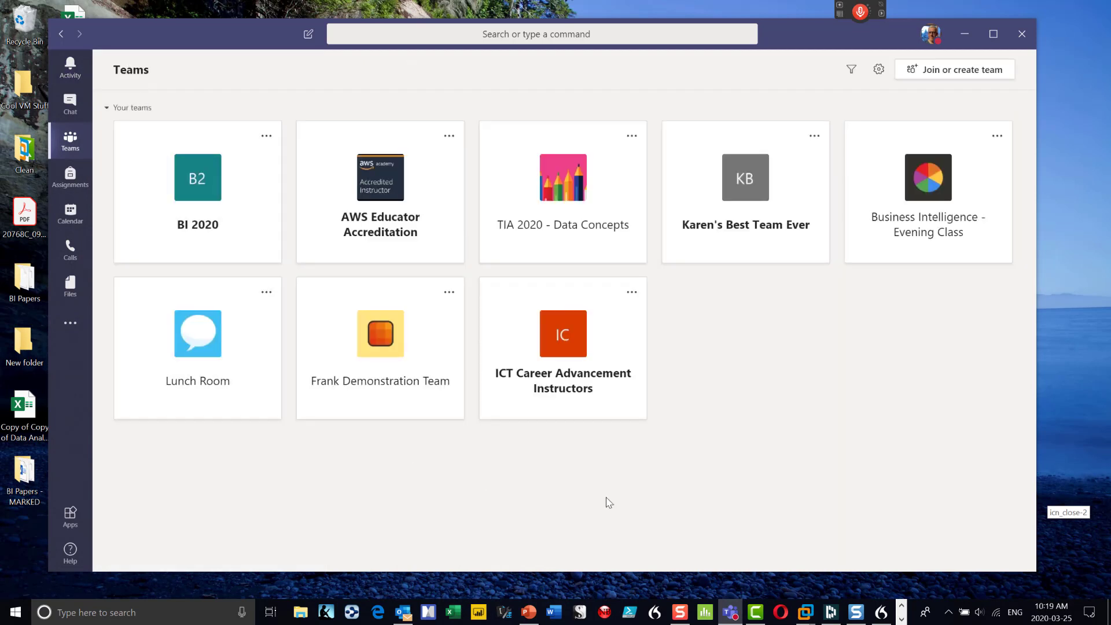
{"action": "left_click", "coordinate": [363, 354]}
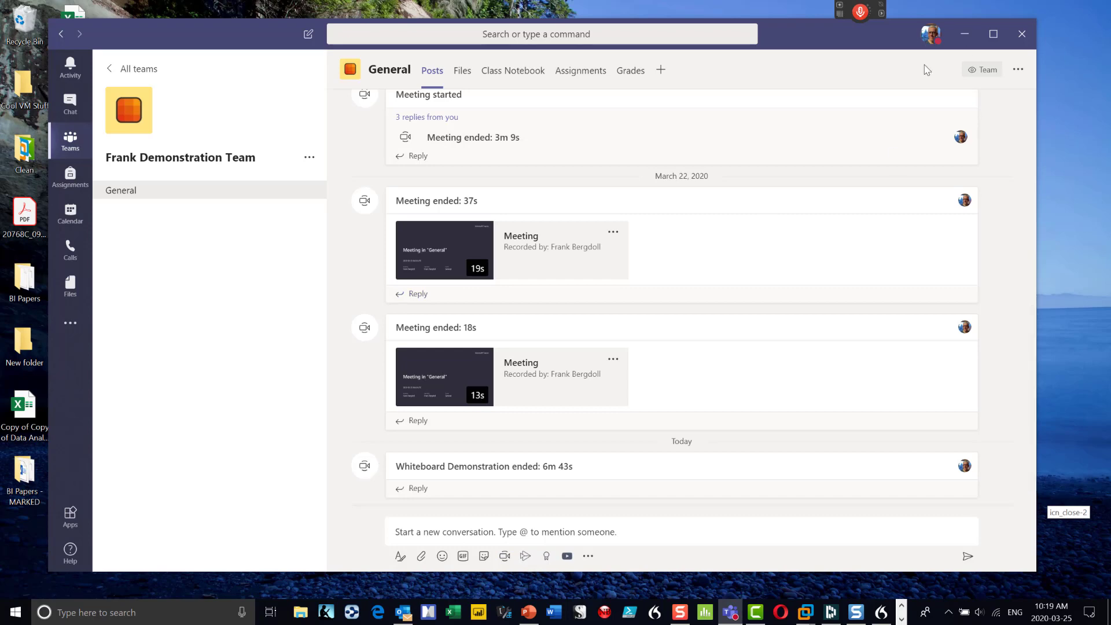
{"action": "left_click", "coordinate": [971, 33]}
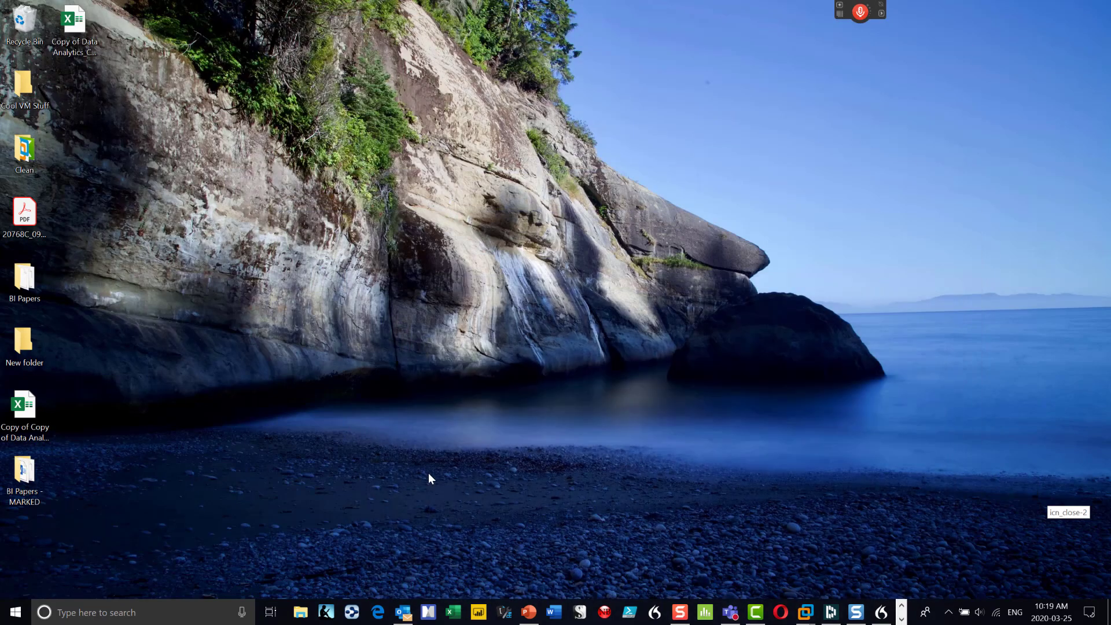
Step: Search Windows for 'whiteboard' and launch Microsoft Whiteboard
{"action": "left_click", "coordinate": [137, 611]}
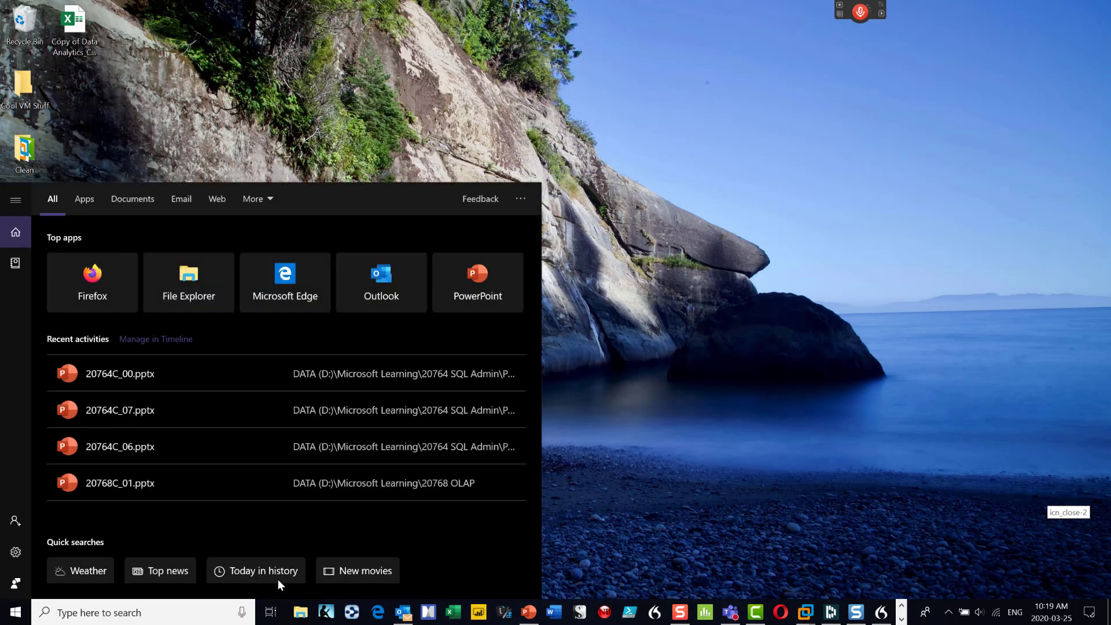
{"action": "type", "text": "white"}
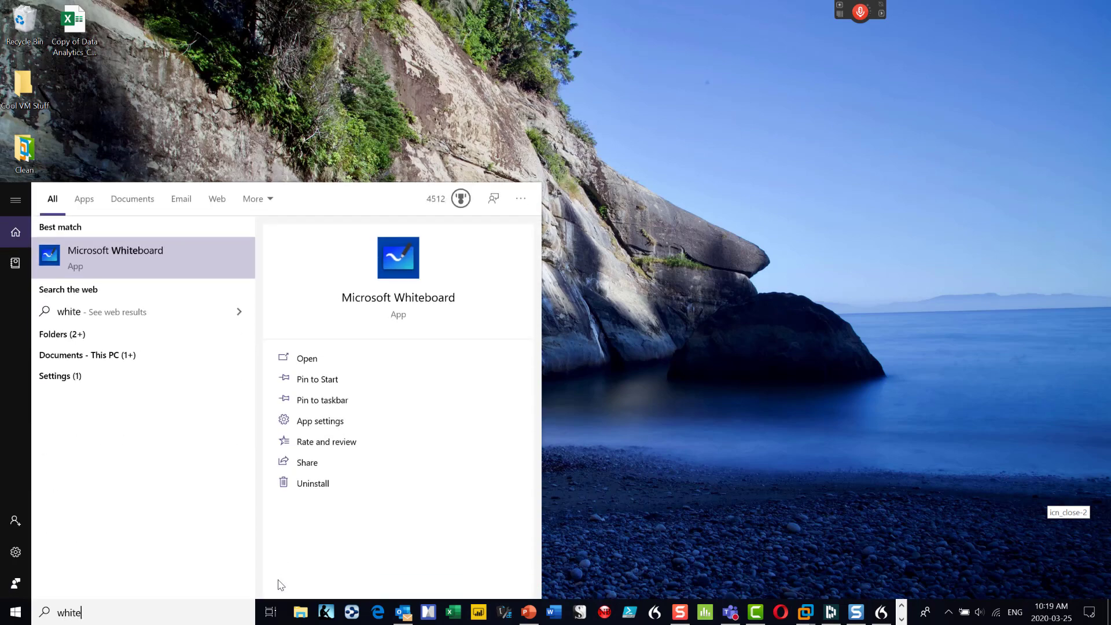
{"action": "type", "text": "board"}
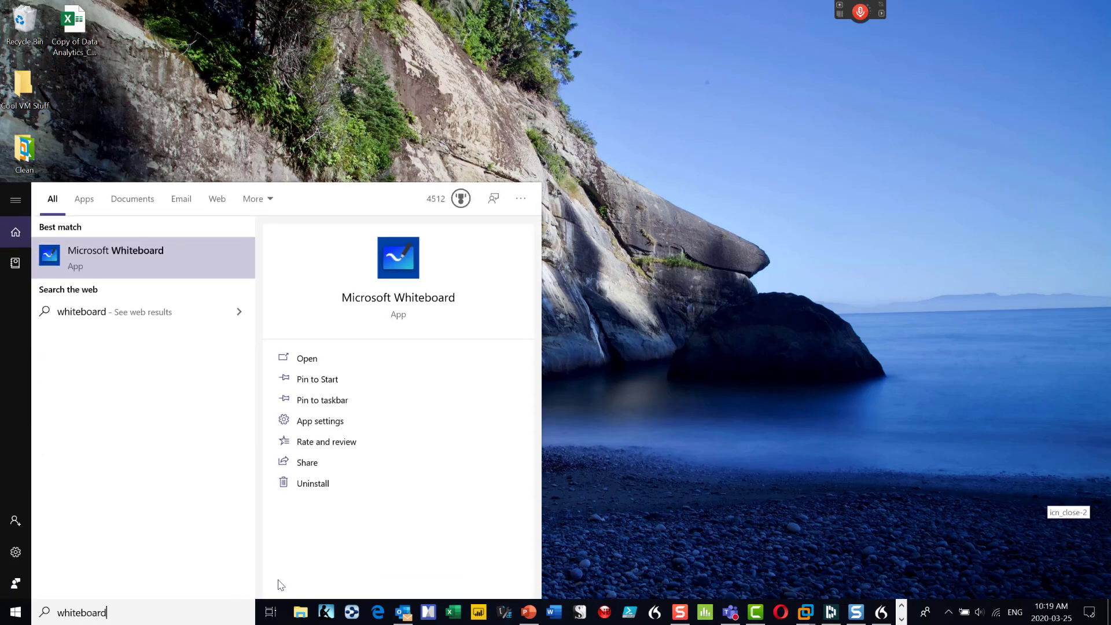
{"action": "key", "text": "Return"}
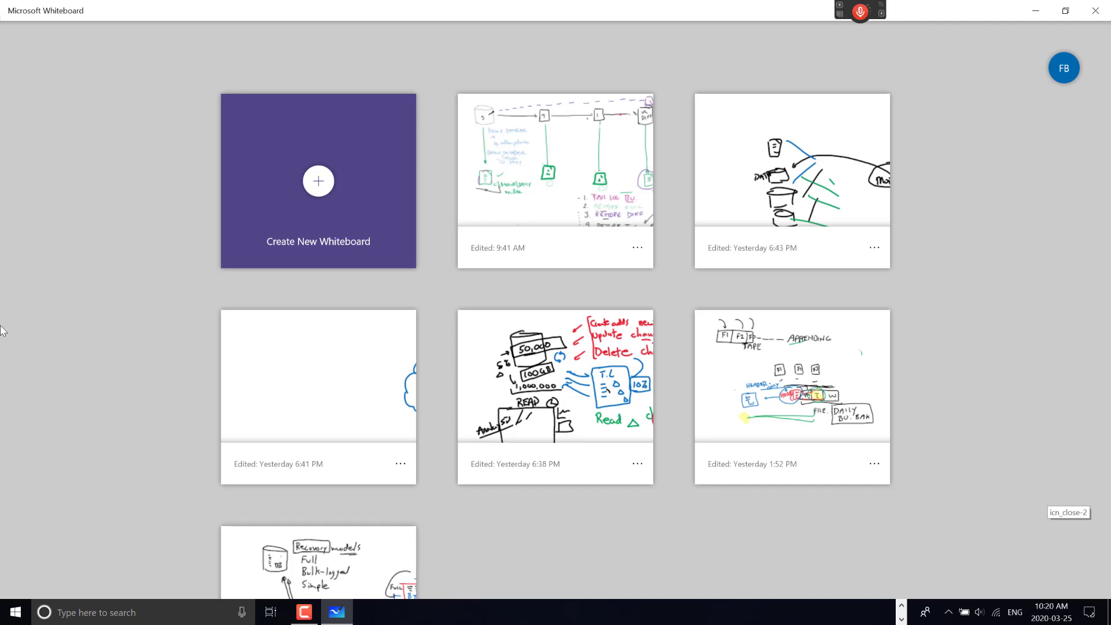
Step: Create a blank whiteboard, go back to the gallery, and create another new board
{"action": "left_click", "coordinate": [325, 191]}
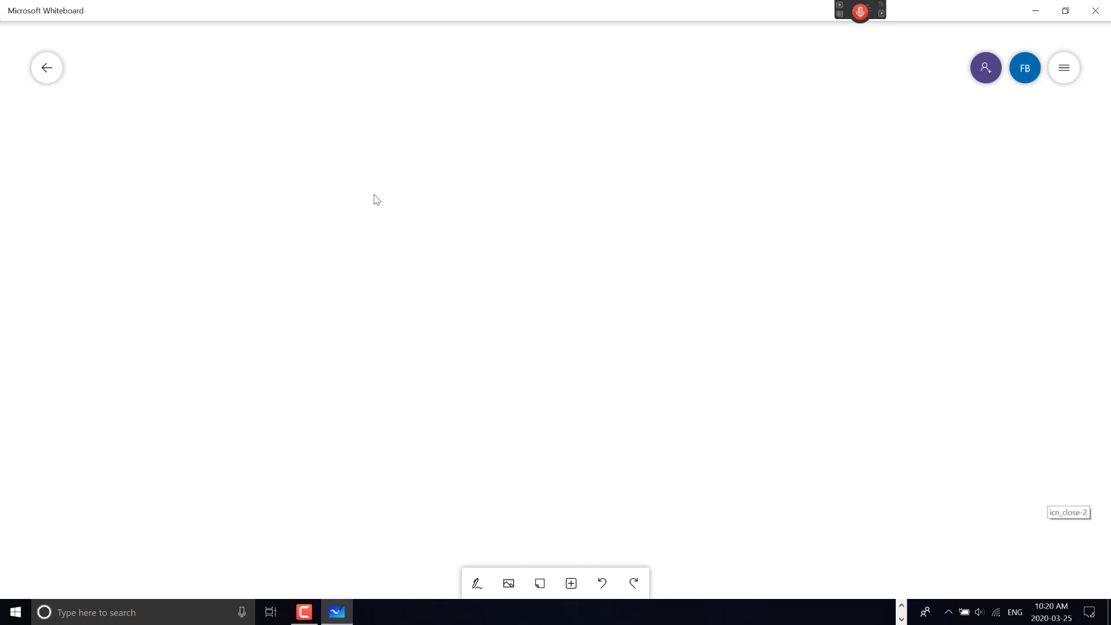
{"action": "left_click", "coordinate": [46, 68]}
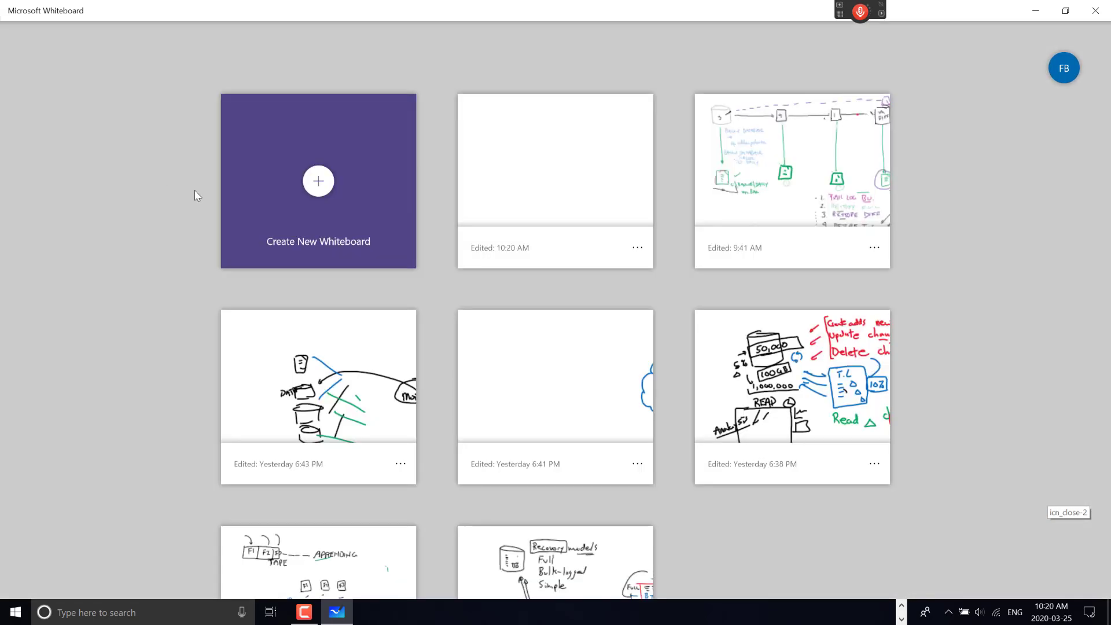
{"action": "left_click", "coordinate": [323, 186]}
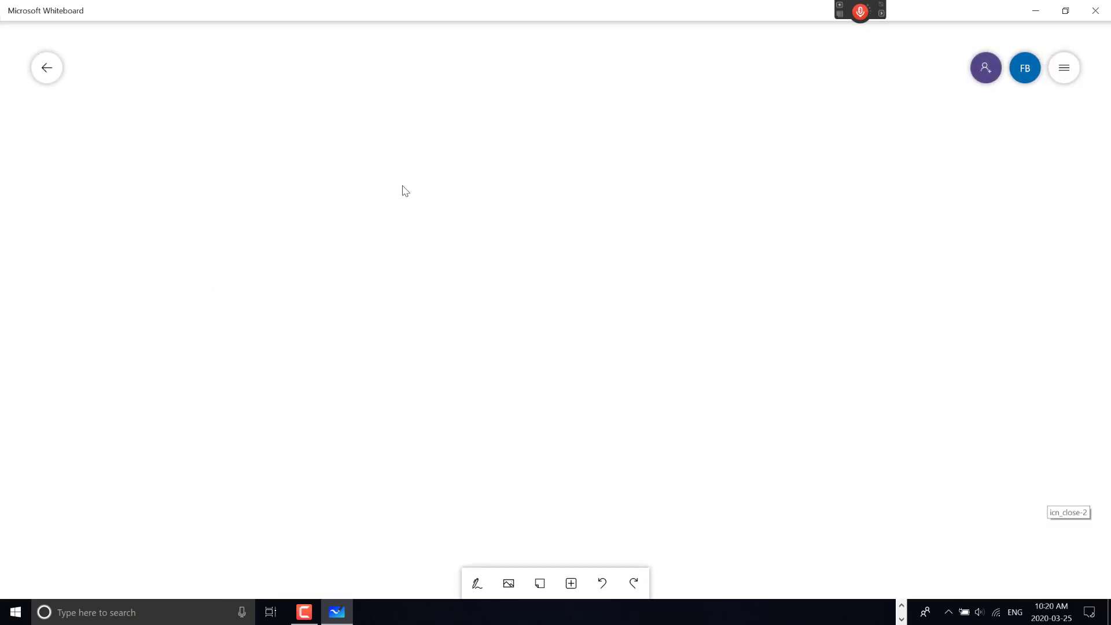
Step: Draw a black ink dot, then recolour the green pen to blue and draw a blue dot
{"action": "left_click", "coordinate": [477, 584]}
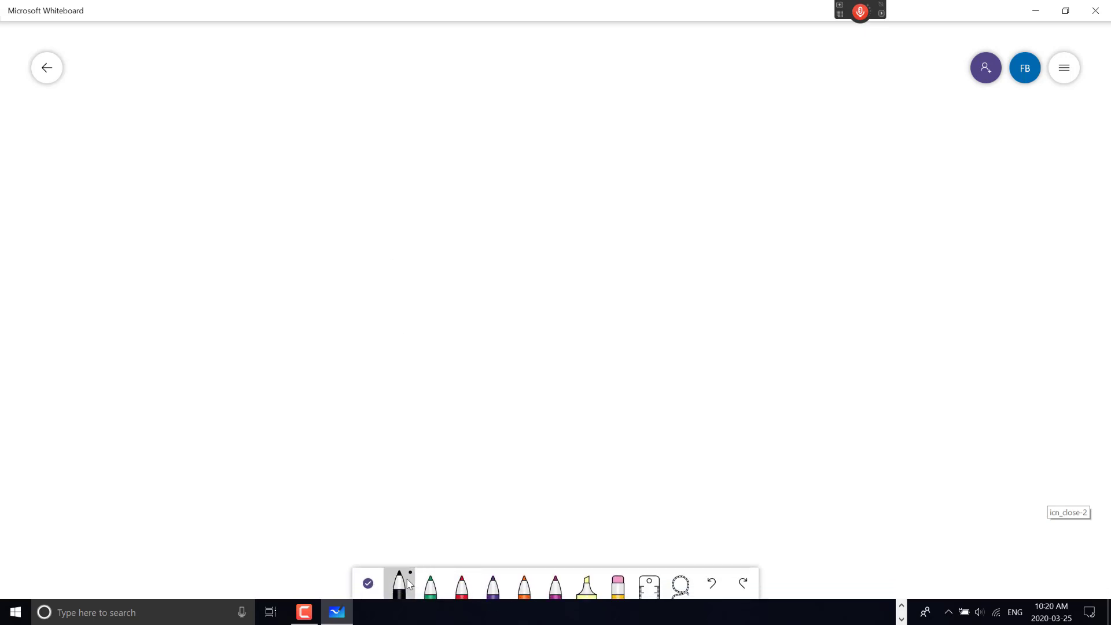
{"action": "left_click", "coordinate": [405, 582]}
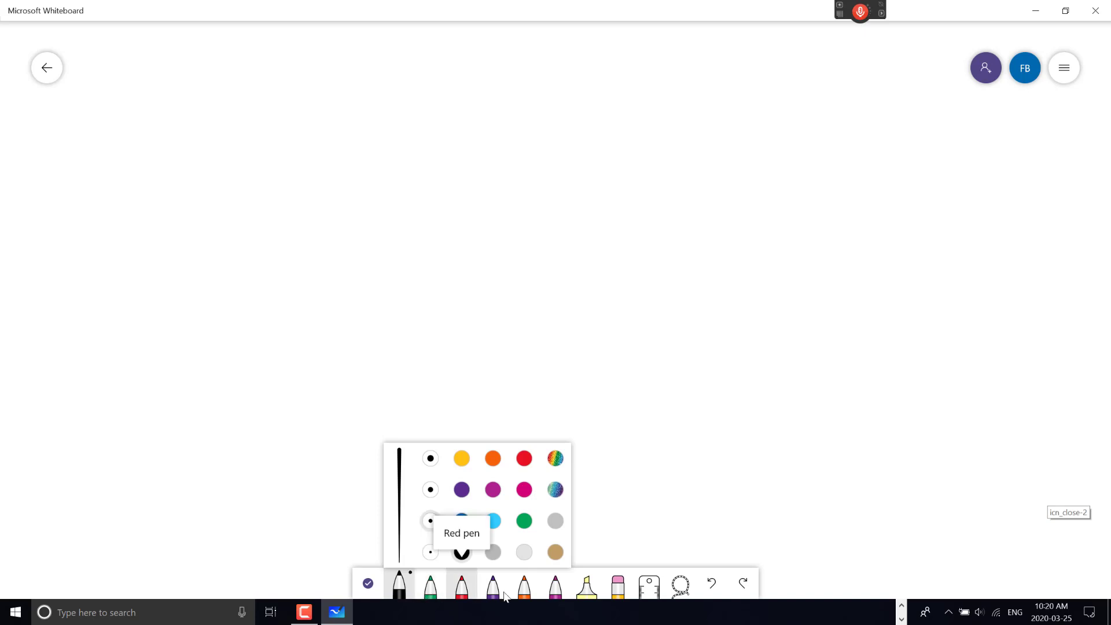
{"action": "left_click", "coordinate": [345, 537]}
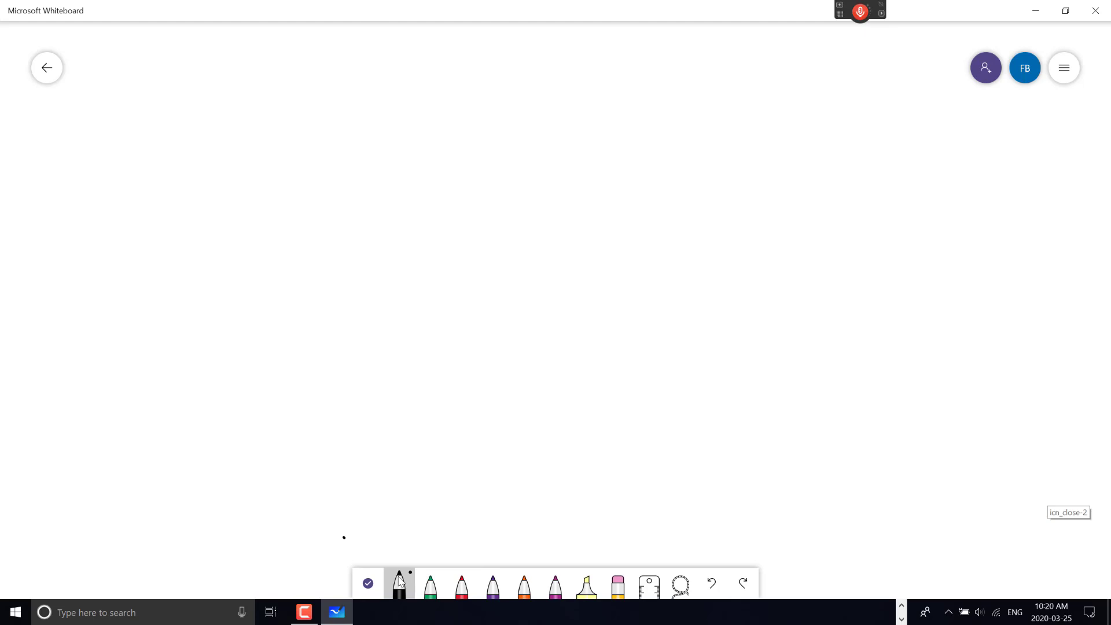
{"action": "left_click", "coordinate": [432, 585]}
{"action": "left_click", "coordinate": [432, 585]}
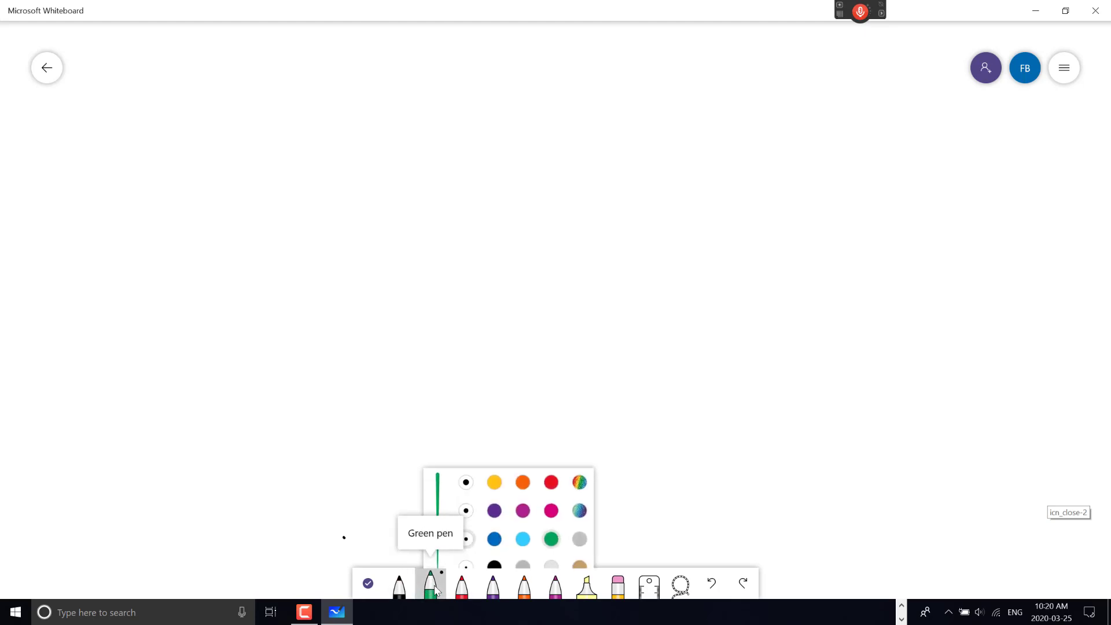
{"action": "left_click", "coordinate": [493, 520]}
{"action": "left_click", "coordinate": [383, 521]}
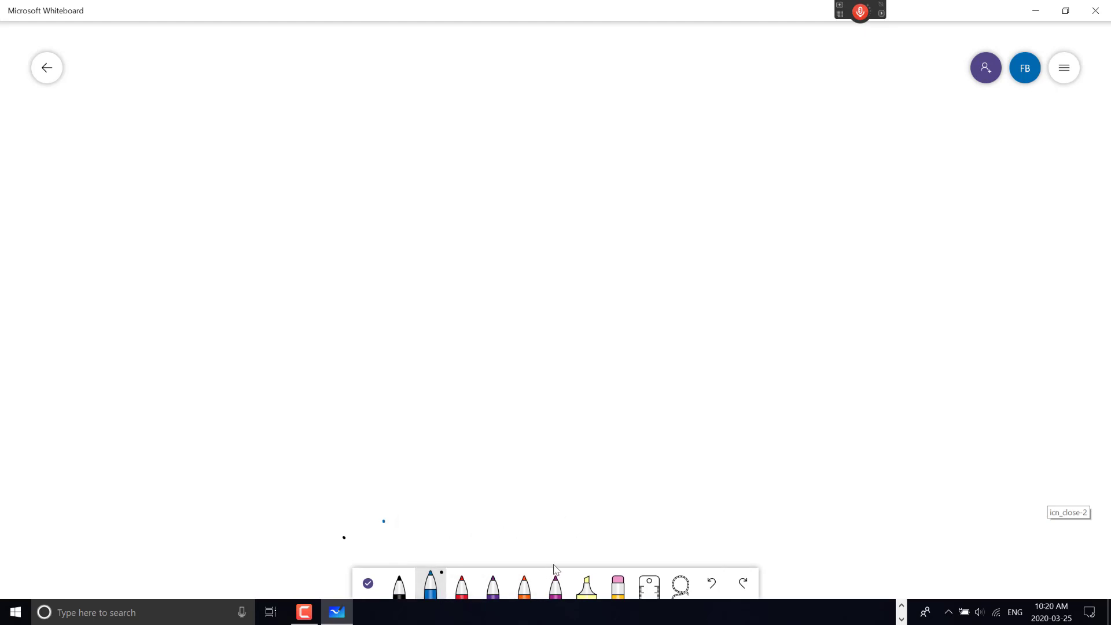
Step: Draw a magenta dot with the purple pen and finish inking
{"action": "left_click", "coordinate": [557, 589]}
{"action": "left_click", "coordinate": [565, 582]}
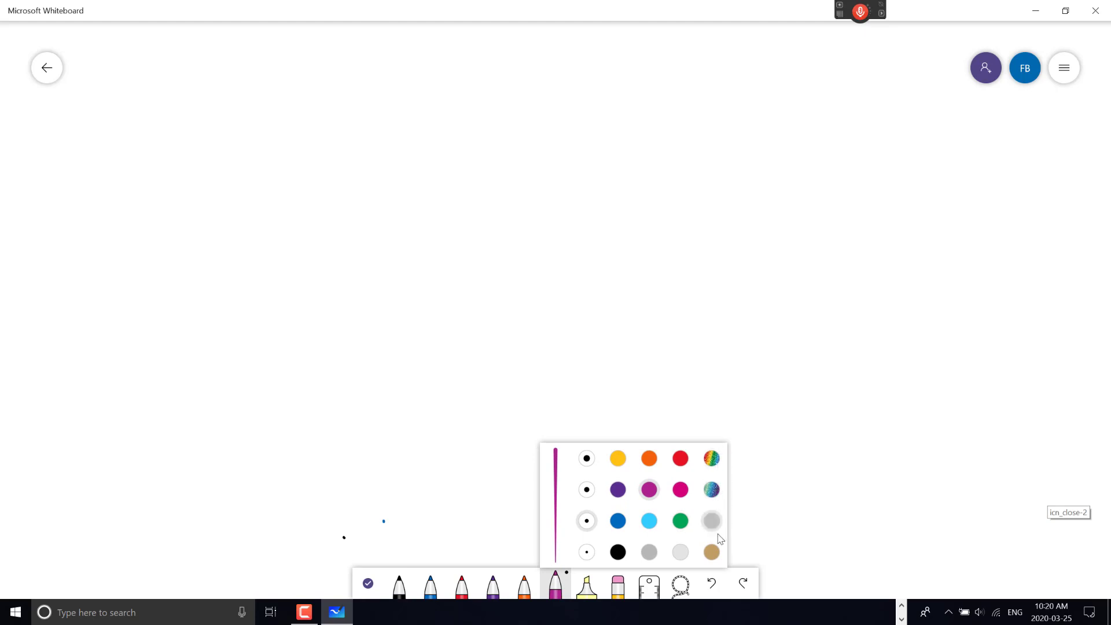
{"action": "left_click", "coordinate": [760, 522]}
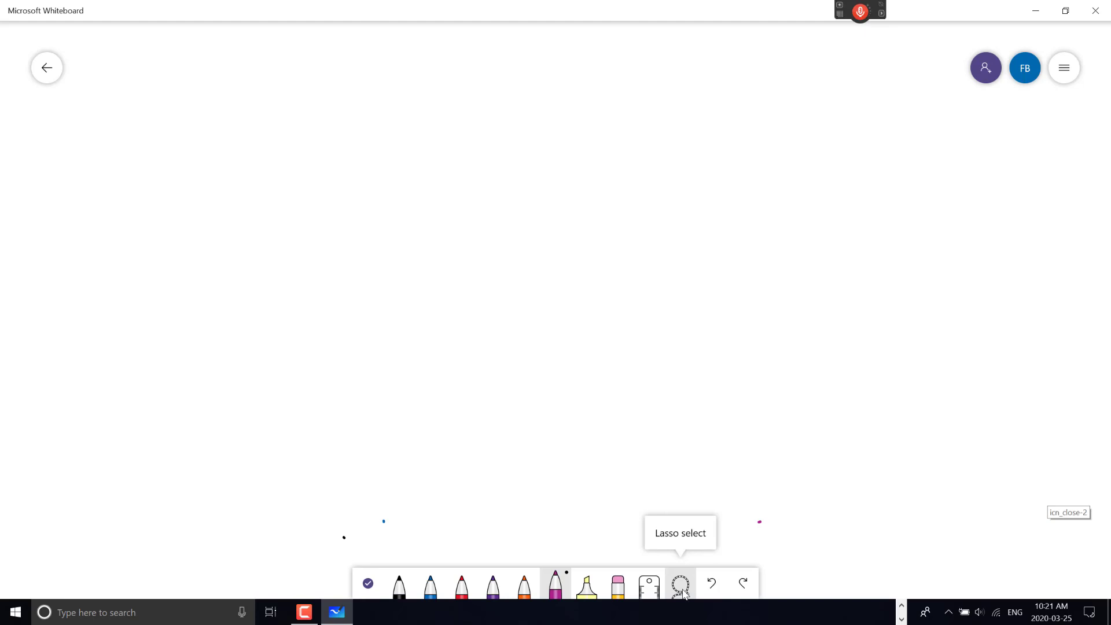
{"action": "left_click", "coordinate": [368, 583]}
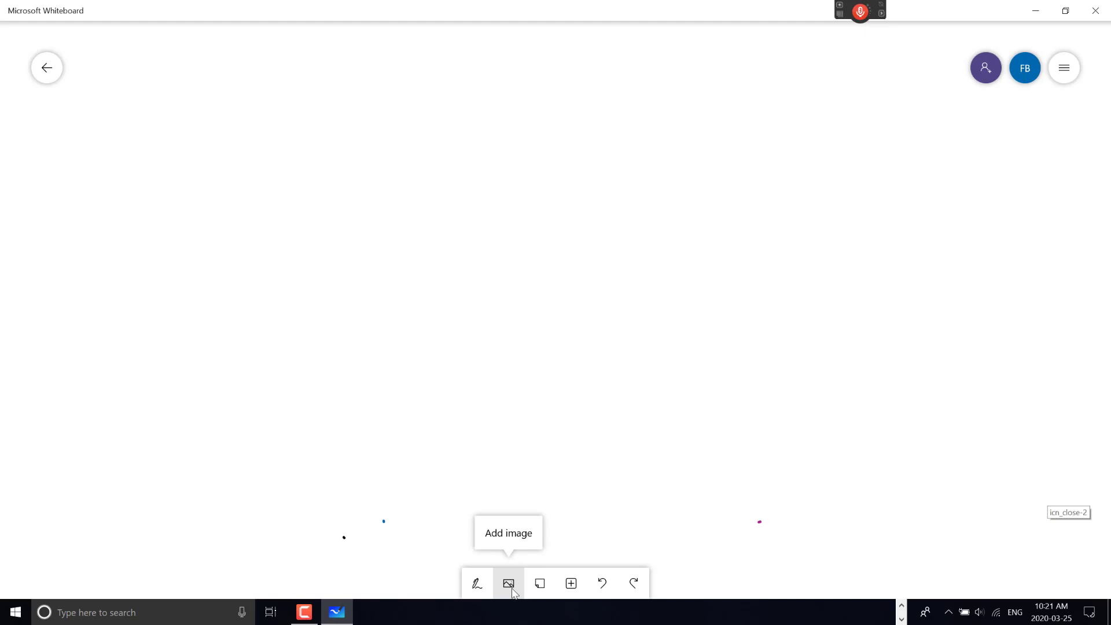
Step: Add a sticky note reading 'demo' to the board
{"action": "left_click", "coordinate": [540, 585]}
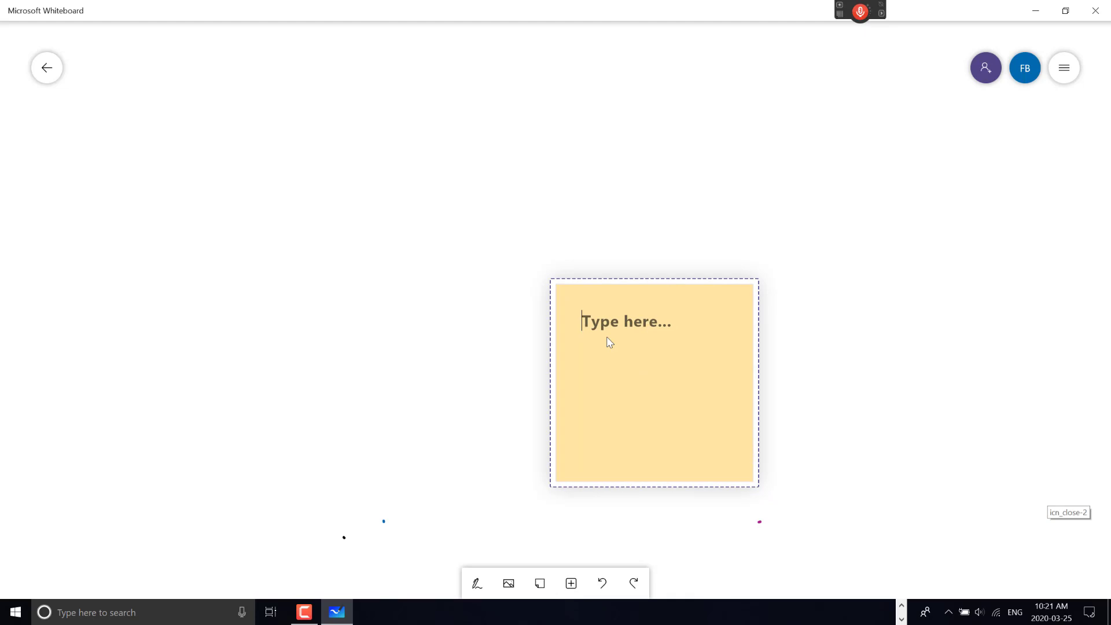
{"action": "type", "text": "demo"}
{"action": "left_click", "coordinate": [536, 414]}
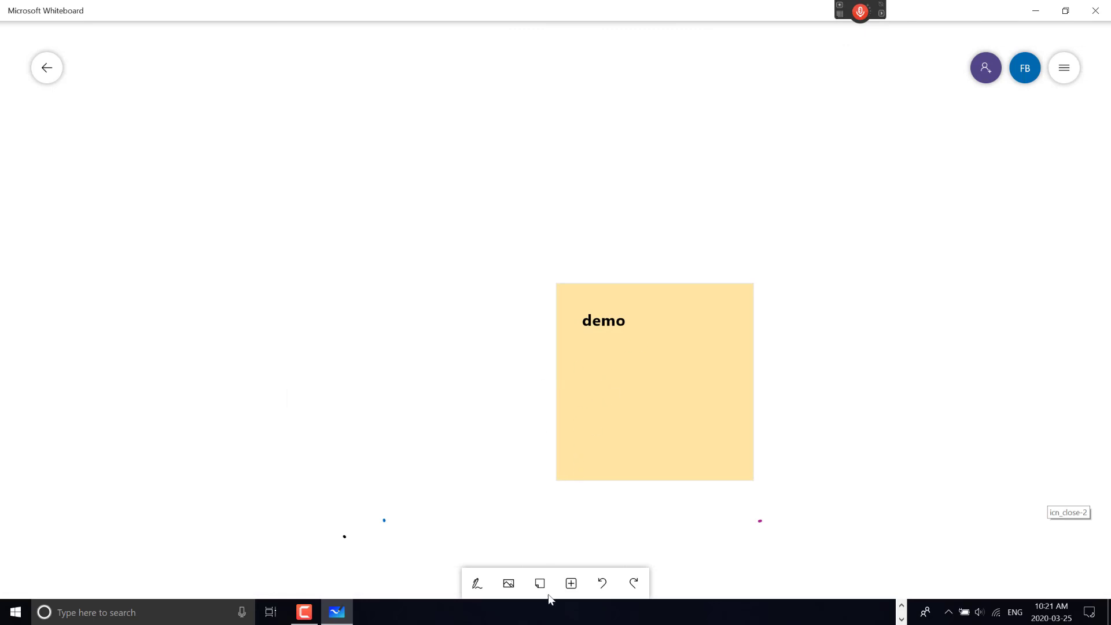
Step: Undo the note's text and then remove the sticky note entirely
{"action": "scroll", "coordinate": [582, 561], "scroll_direction": "up", "scroll_amount": 1}
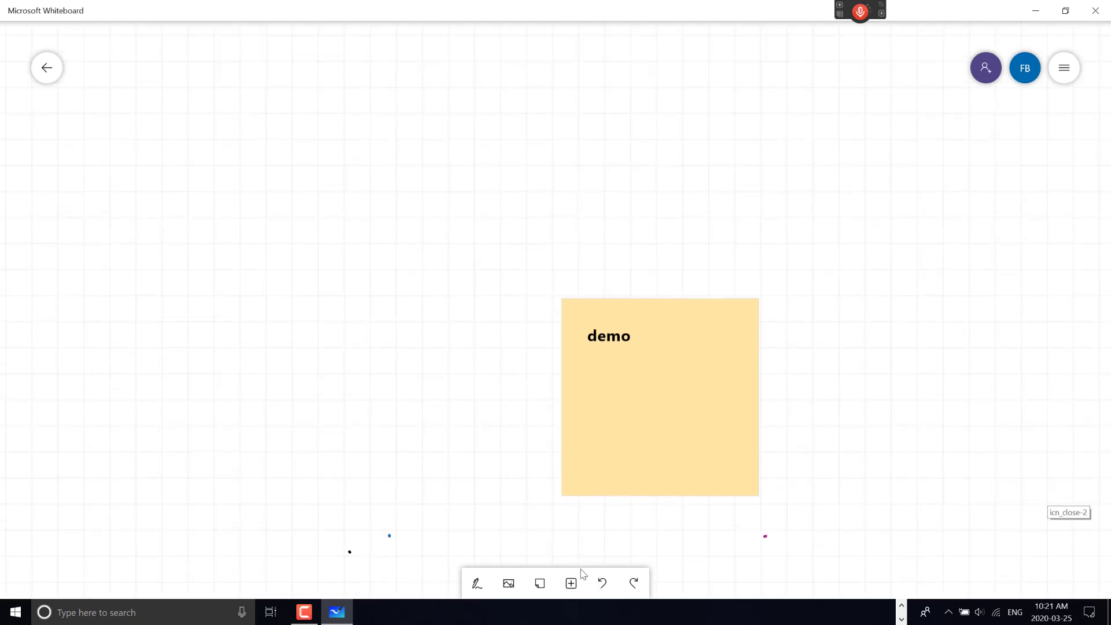
{"action": "left_click", "coordinate": [603, 584]}
{"action": "left_click", "coordinate": [603, 584]}
{"action": "left_click", "coordinate": [603, 584]}
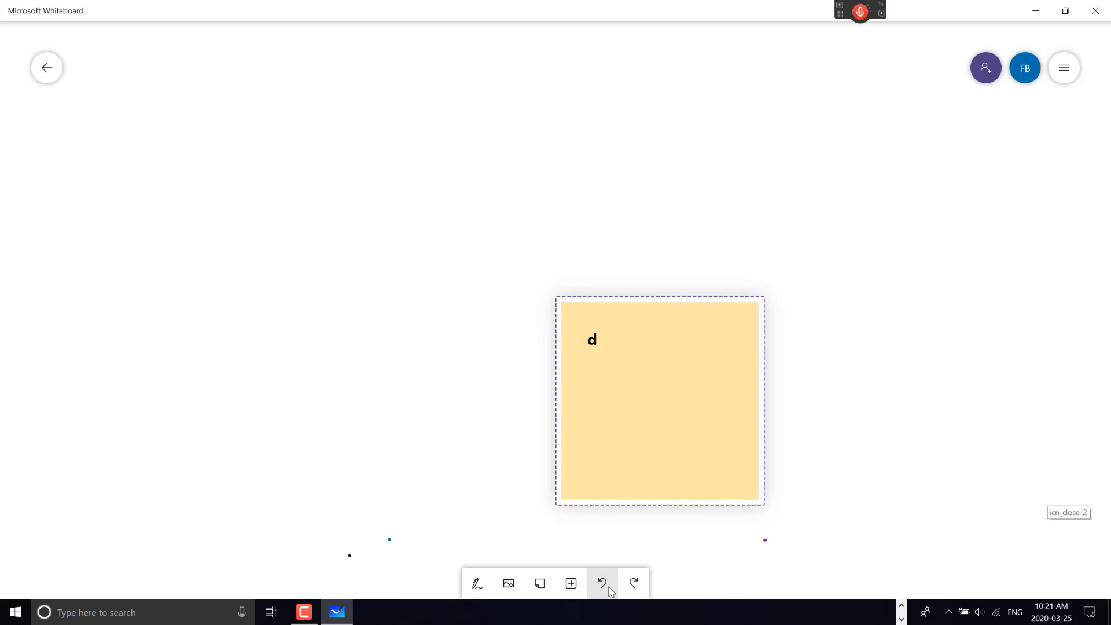
{"action": "left_click", "coordinate": [605, 585]}
{"action": "left_click", "coordinate": [605, 585]}
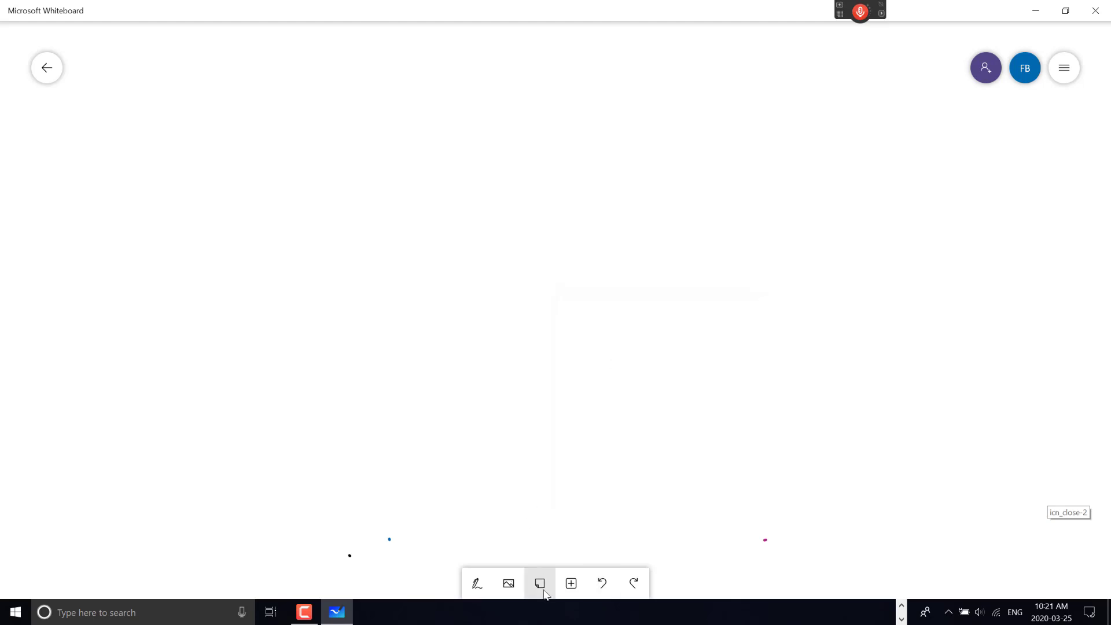
Step: Take a webcam photo through the Camera insert option, then discard it without inserting
{"action": "left_click", "coordinate": [570, 585]}
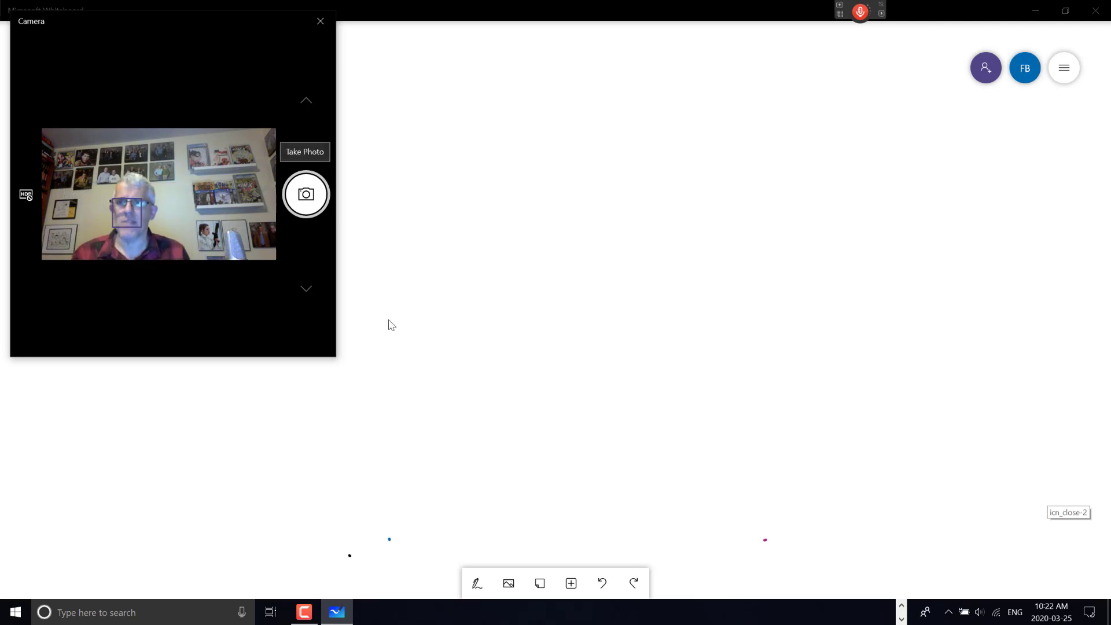
{"action": "left_click", "coordinate": [315, 216]}
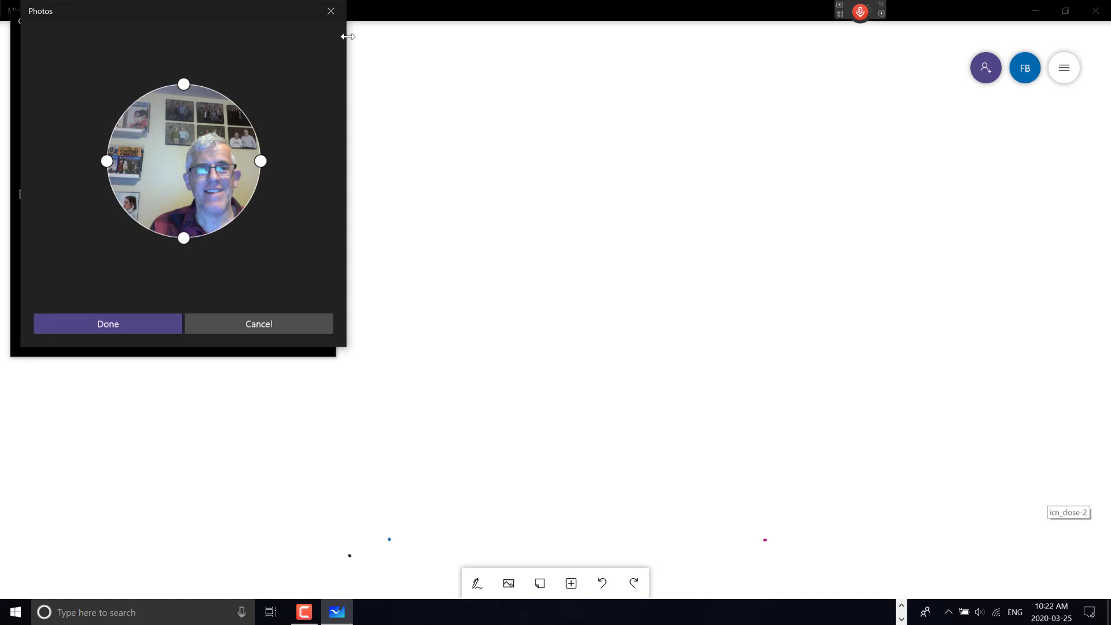
{"action": "left_click", "coordinate": [331, 11]}
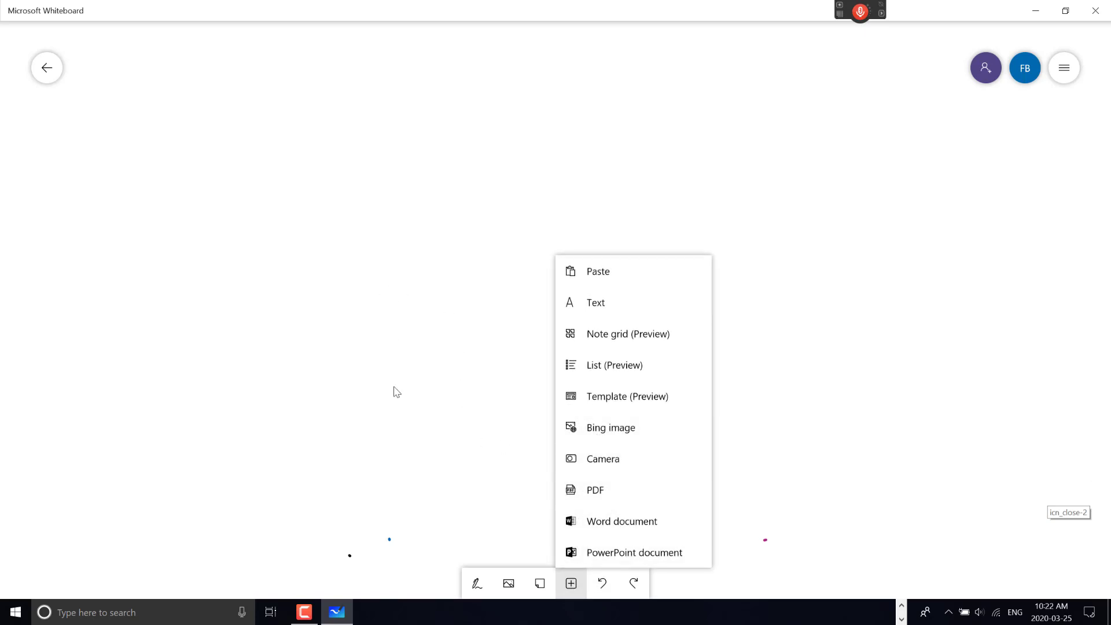
Step: Insert a PowerPoint document from DATA (D:) > Microsoft Learning > 20764 SQL Admin > Powerpnt
{"action": "left_click", "coordinate": [628, 561]}
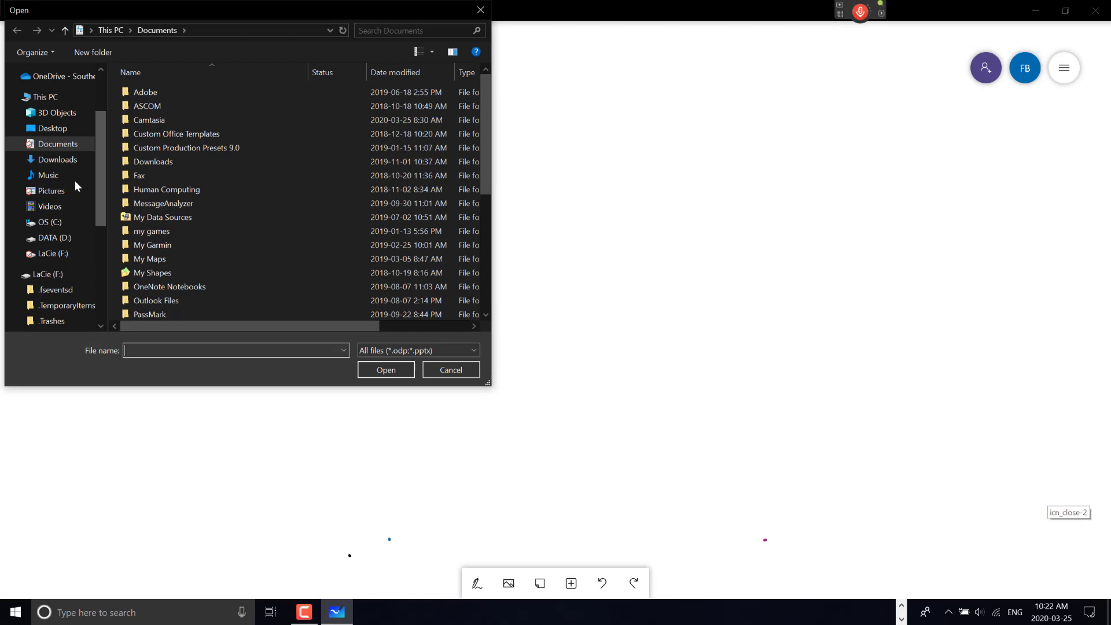
{"action": "left_click", "coordinate": [55, 238]}
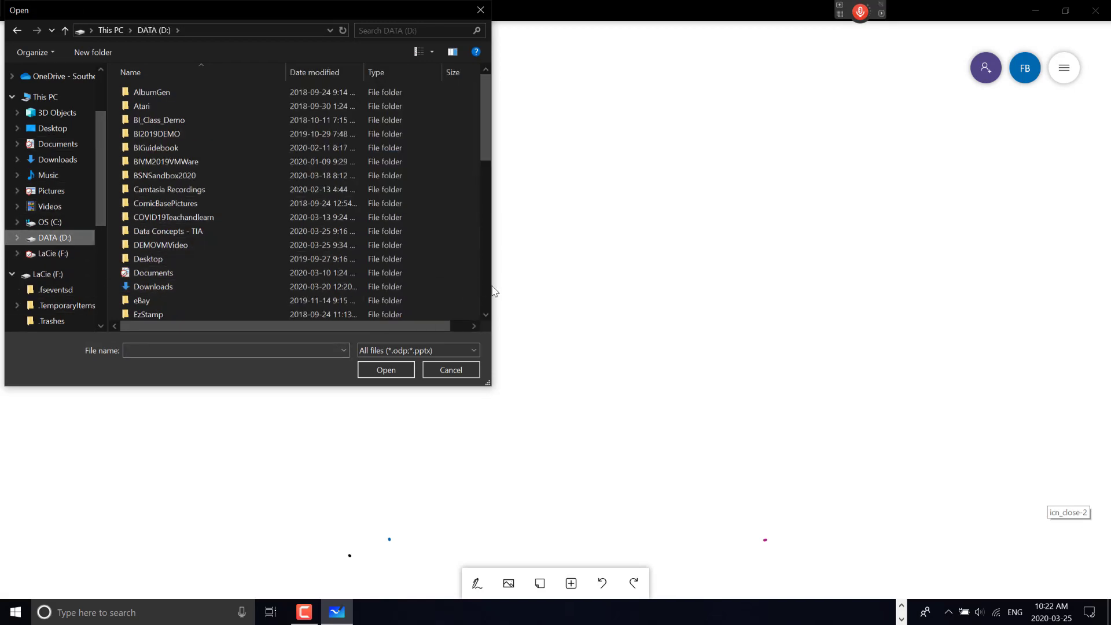
{"action": "scroll", "coordinate": [489, 294], "scroll_direction": "down", "scroll_amount": 4}
{"action": "scroll", "coordinate": [488, 294], "scroll_direction": "down", "scroll_amount": 2}
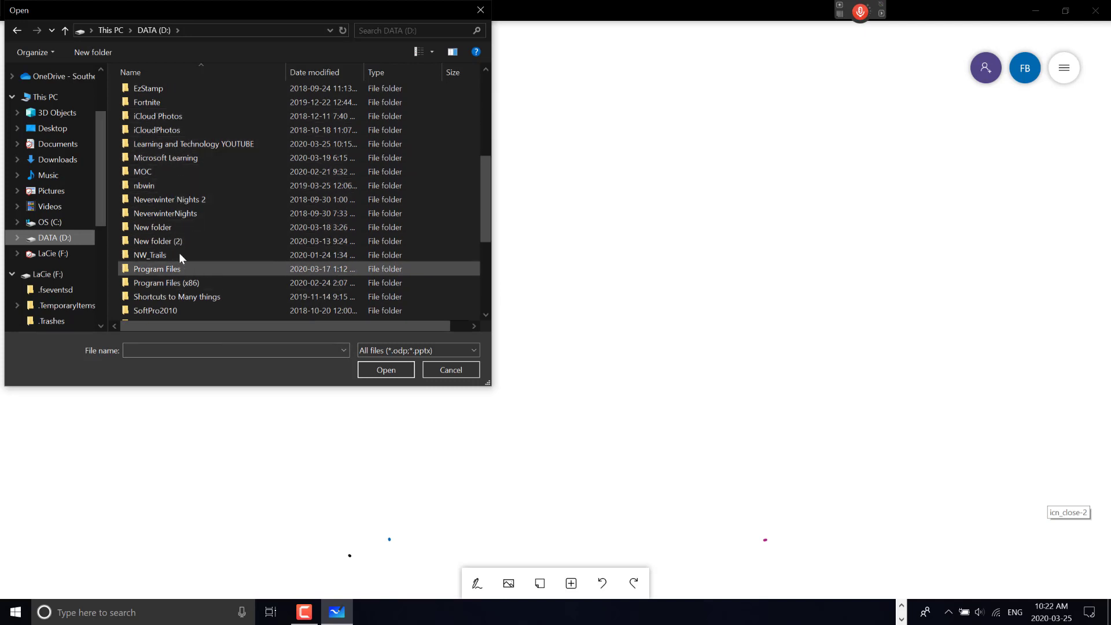
{"action": "double_click", "coordinate": [174, 159]}
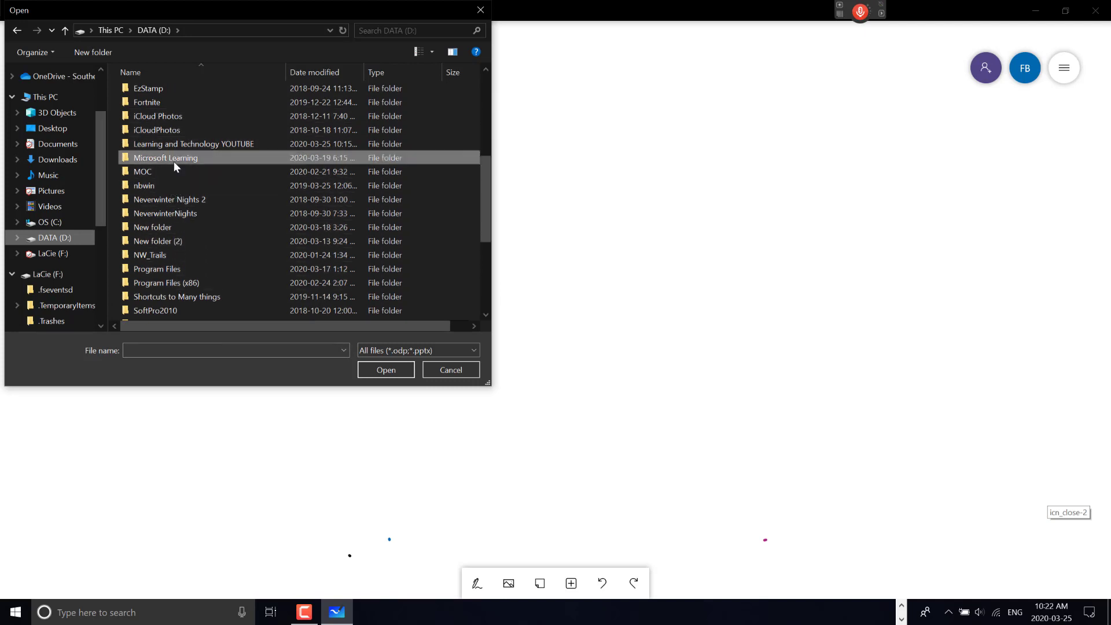
{"action": "double_click", "coordinate": [172, 91]}
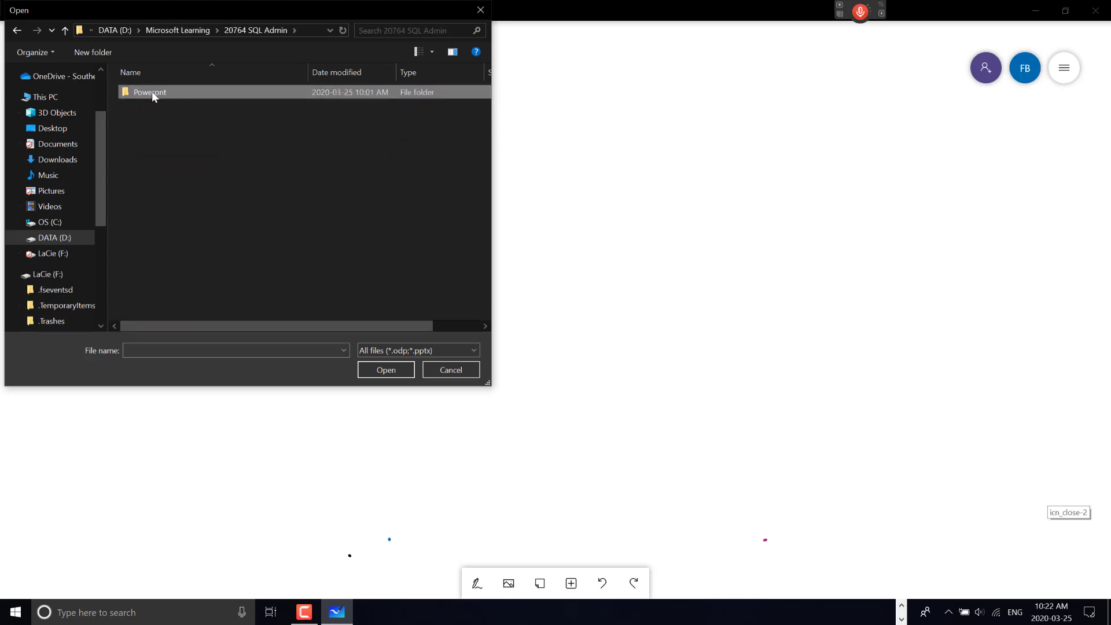
{"action": "double_click", "coordinate": [151, 92]}
{"action": "double_click", "coordinate": [154, 93]}
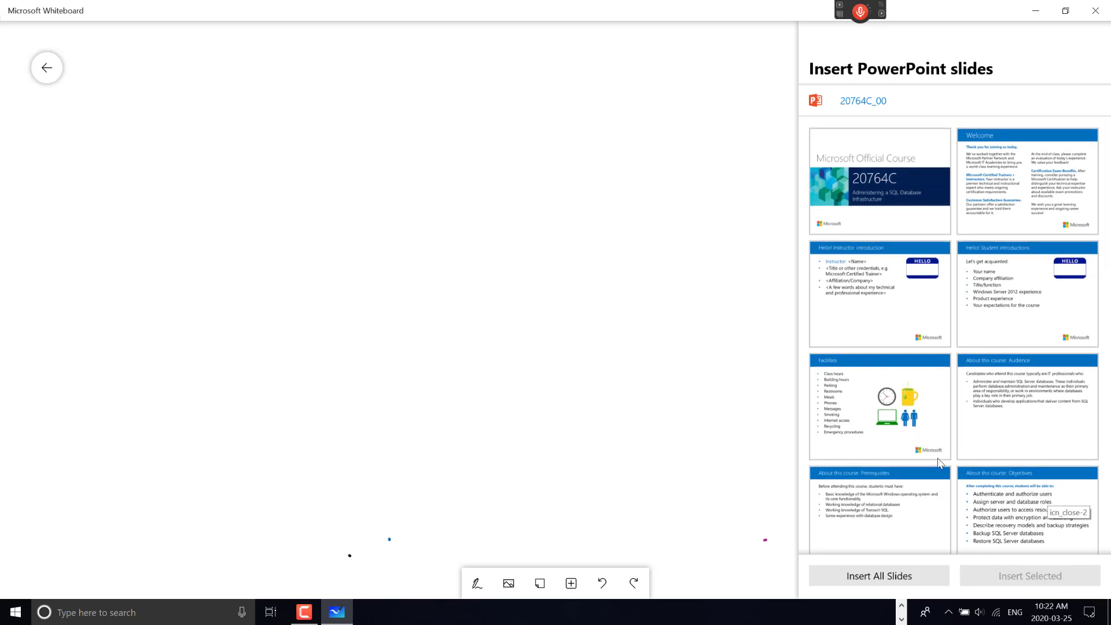
Step: Insert only the Facilities slide from the 20764C_00 deck, then select the black pen
{"action": "scroll", "coordinate": [911, 421], "scroll_direction": "down", "scroll_amount": 1}
{"action": "left_click", "coordinate": [926, 421]}
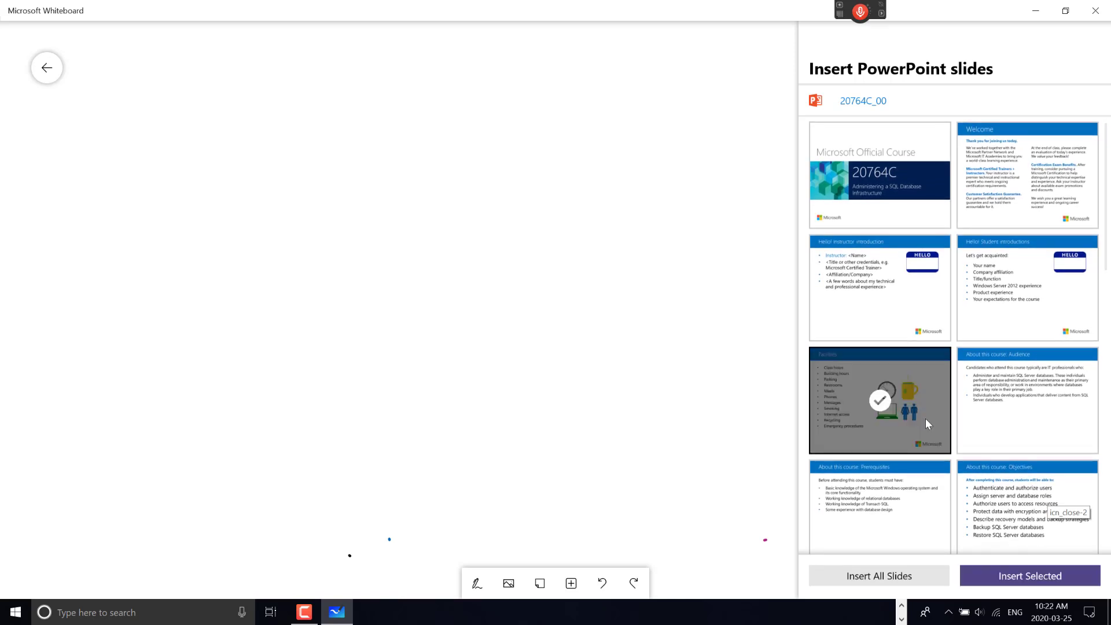
{"action": "left_click", "coordinate": [1035, 581]}
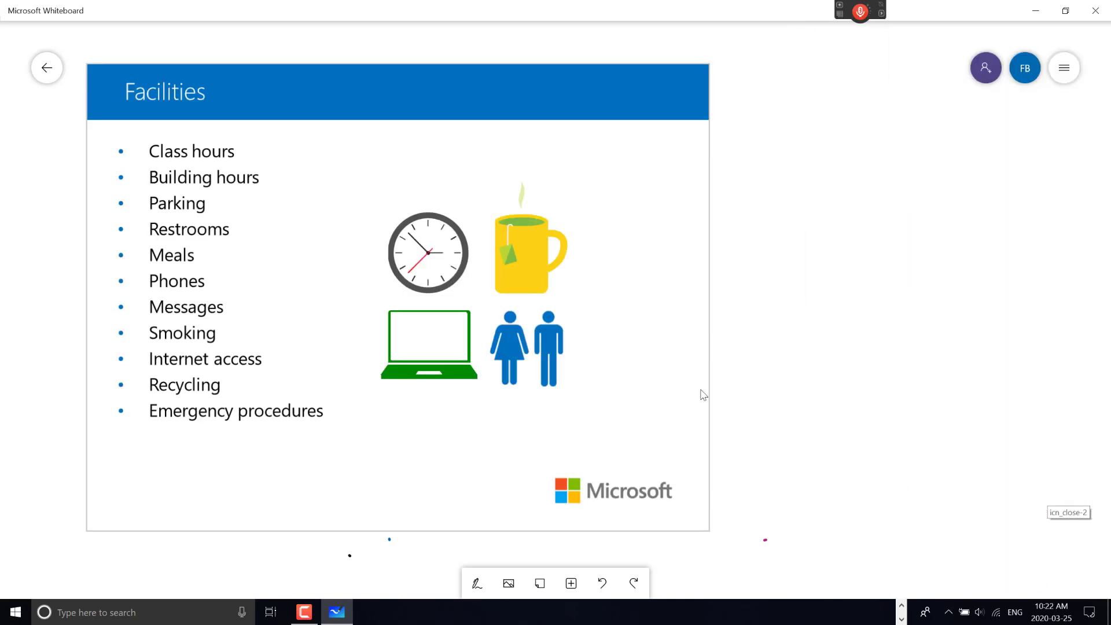
{"action": "left_click", "coordinate": [477, 583]}
{"action": "left_click", "coordinate": [399, 584]}
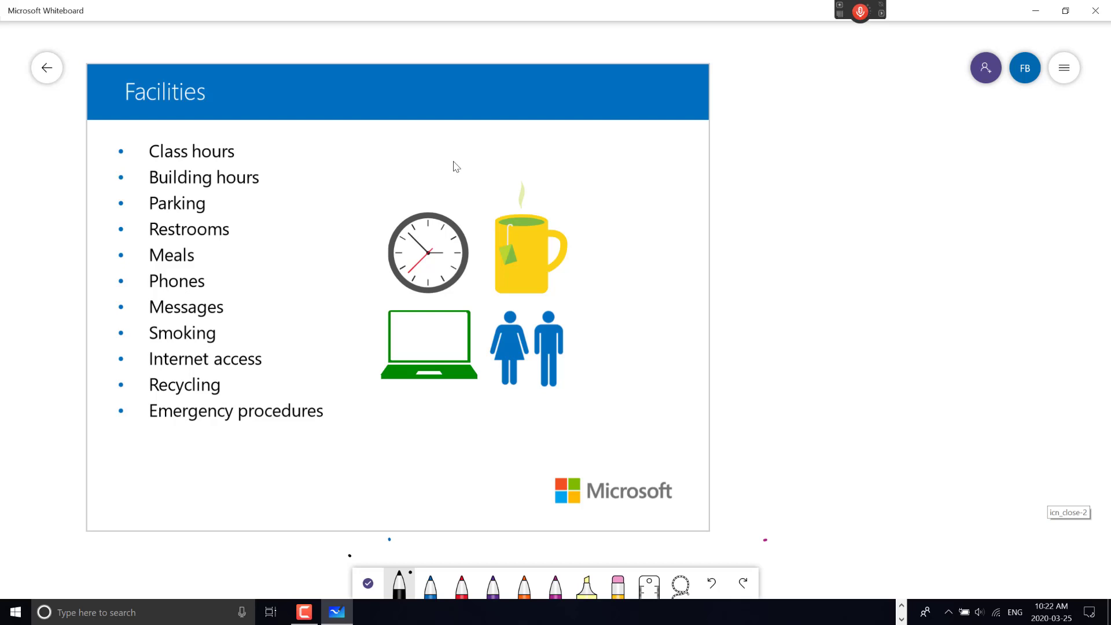
Step: Annotate the slide: an arrow to the clock, handwritten 'DIGITAL?', and a Restrooms tick
{"action": "left_click_drag", "start_coordinate": [454, 162], "coordinate": [440, 211]}
{"action": "mouse_move", "coordinate": [465, 171]}
{"action": "left_mouse_down"}
{"action": "mouse_move", "coordinate": [483, 188]}
{"action": "mouse_move", "coordinate": [508, 181]}
{"action": "left_mouse_up"}
{"action": "mouse_move", "coordinate": [520, 158]}
{"action": "left_mouse_down"}
{"action": "mouse_move", "coordinate": [521, 169]}
{"action": "mouse_move", "coordinate": [532, 152]}
{"action": "mouse_move", "coordinate": [557, 165]}
{"action": "left_mouse_up"}
{"action": "left_click_drag", "start_coordinate": [560, 137], "coordinate": [566, 147]}
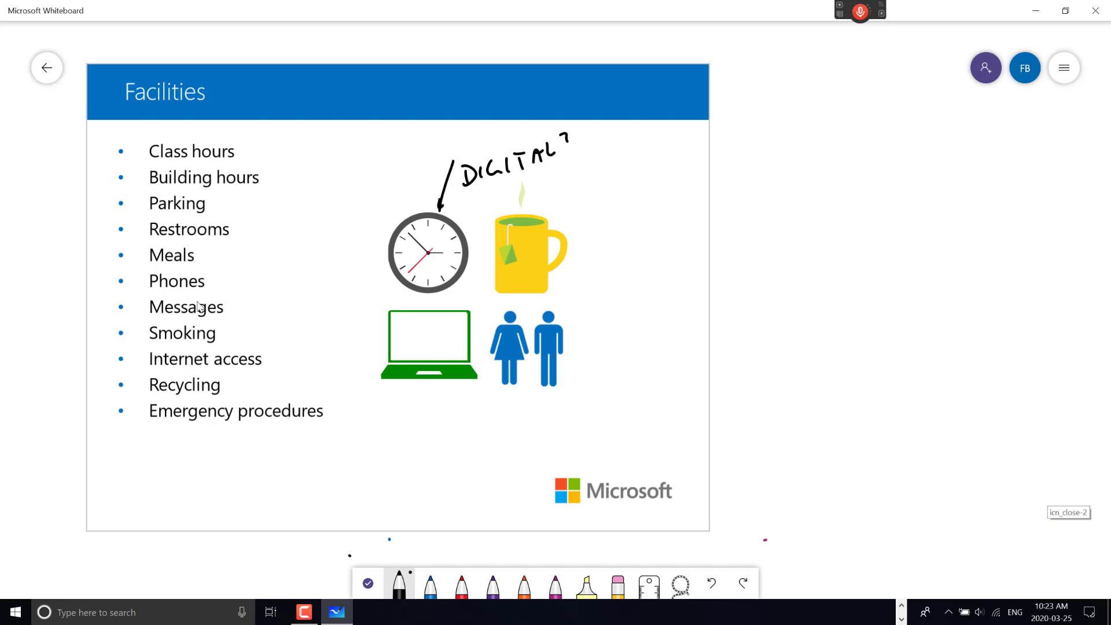
{"action": "left_click_drag", "start_coordinate": [116, 214], "coordinate": [181, 220]}
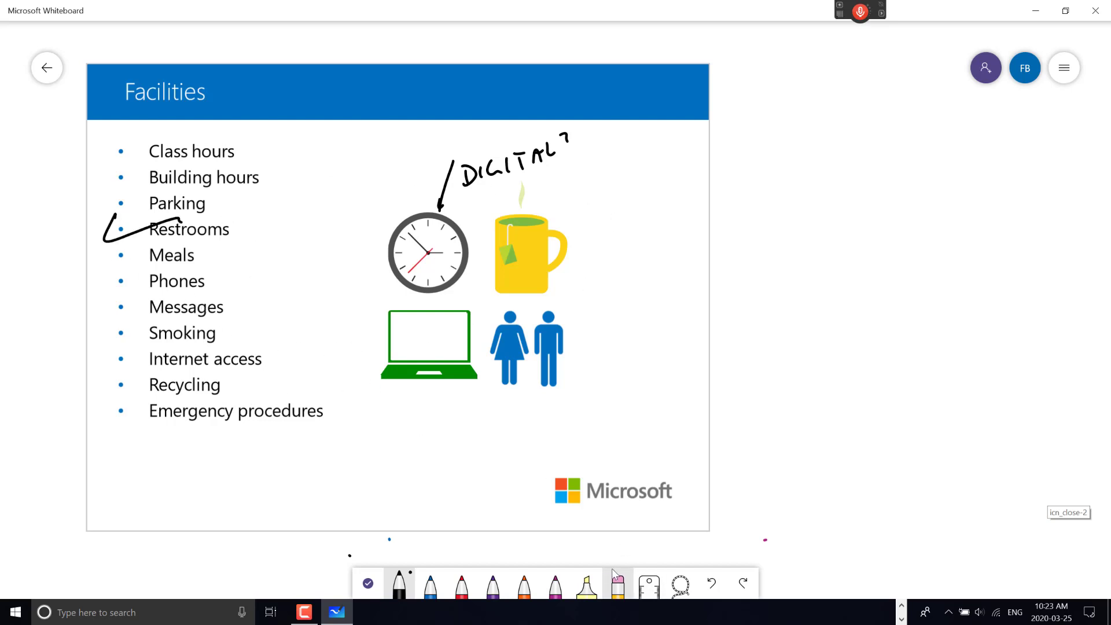
Step: Undo all the annotations and the inserted Facilities slide, plus the magenta dot
{"action": "left_click", "coordinate": [712, 585]}
{"action": "left_click", "coordinate": [712, 586]}
{"action": "left_click", "coordinate": [713, 586]}
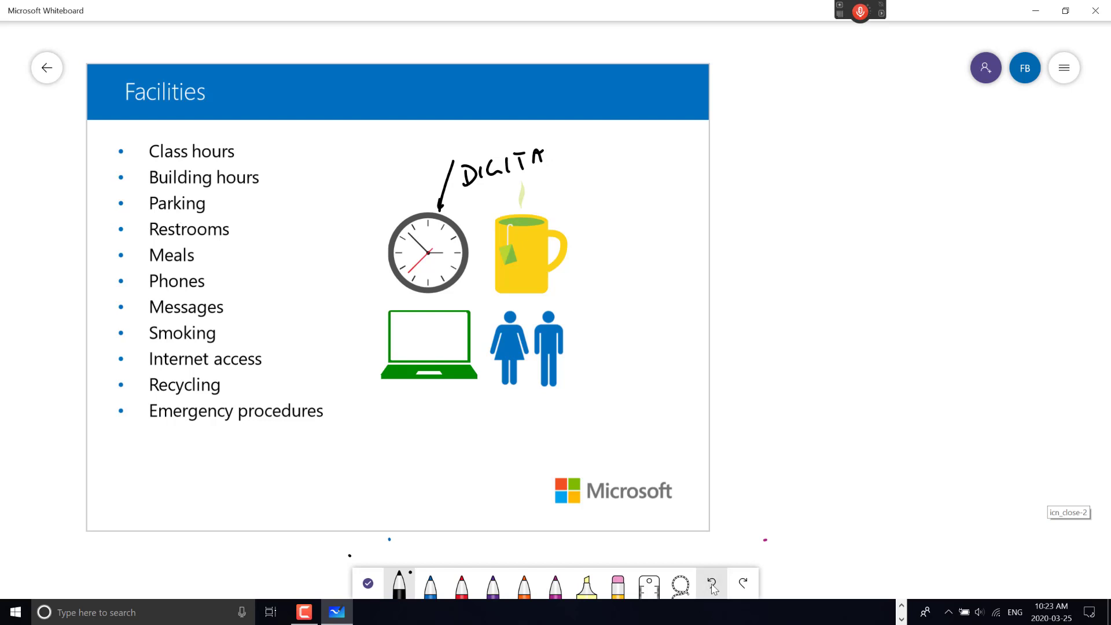
{"action": "left_click", "coordinate": [714, 588]}
{"action": "left_click", "coordinate": [714, 588]}
{"action": "left_click", "coordinate": [714, 588]}
{"action": "left_click", "coordinate": [715, 589]}
{"action": "left_click", "coordinate": [715, 588]}
{"action": "left_click", "coordinate": [716, 589]}
{"action": "left_click", "coordinate": [716, 589]}
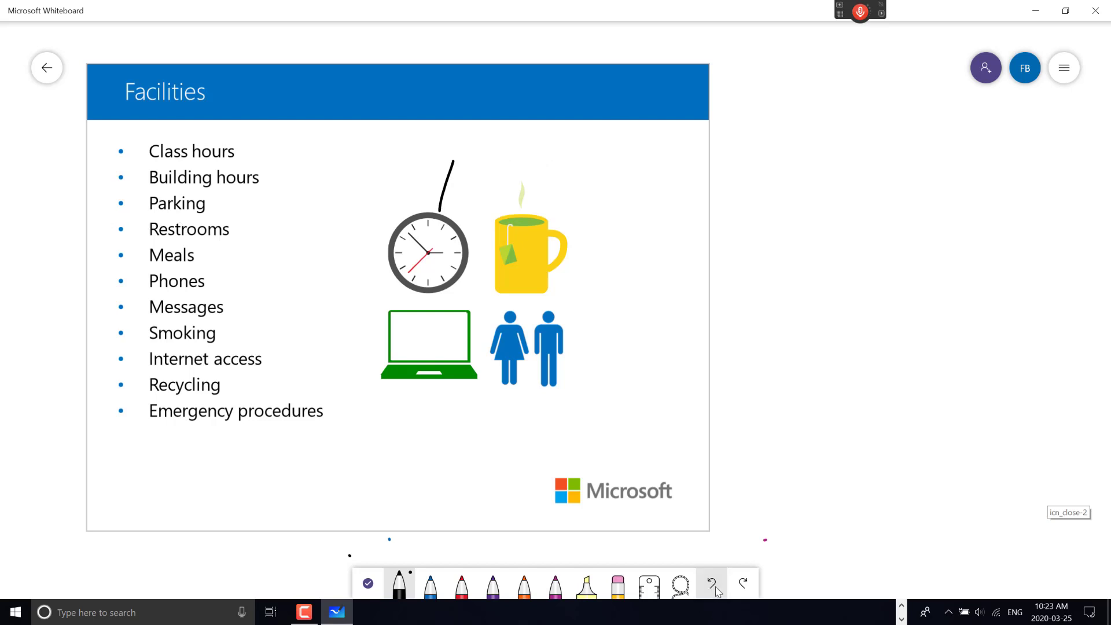
{"action": "left_click", "coordinate": [717, 589]}
{"action": "left_click", "coordinate": [717, 591]}
{"action": "left_click", "coordinate": [718, 590]}
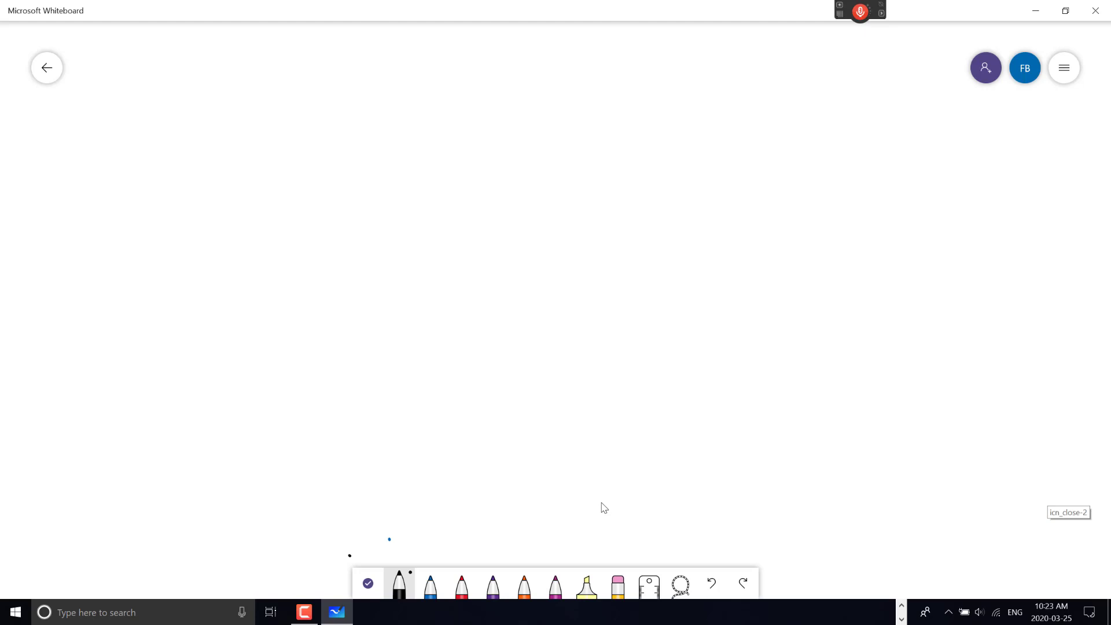
Step: Exit inking mode, then view the board settings and close them again
{"action": "left_click", "coordinate": [373, 581]}
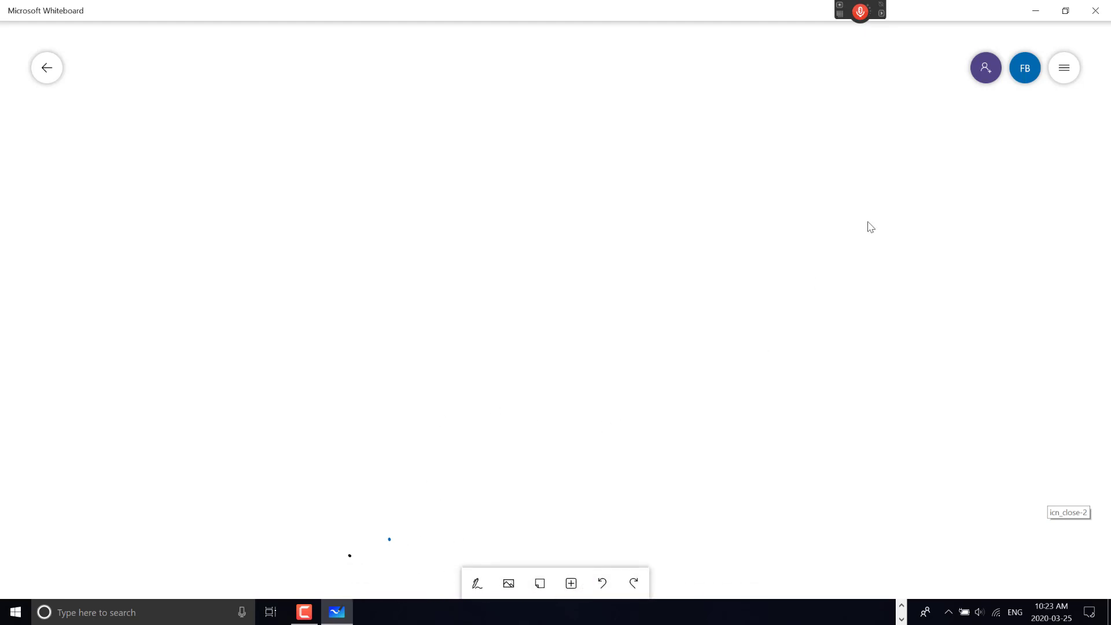
{"action": "left_click", "coordinate": [1064, 68]}
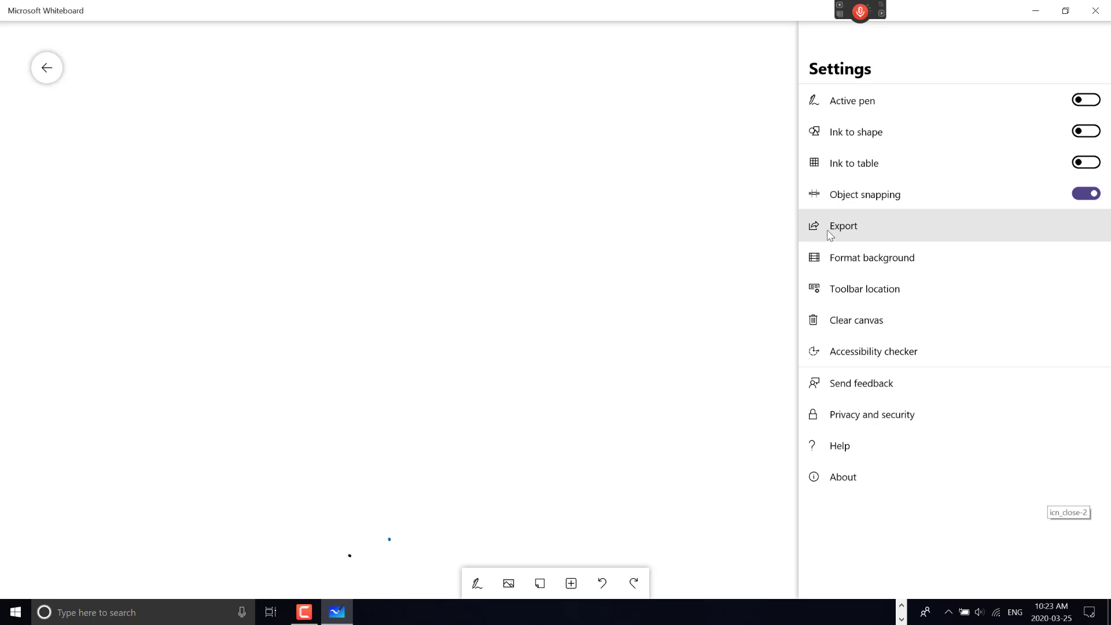
{"action": "left_click", "coordinate": [711, 278]}
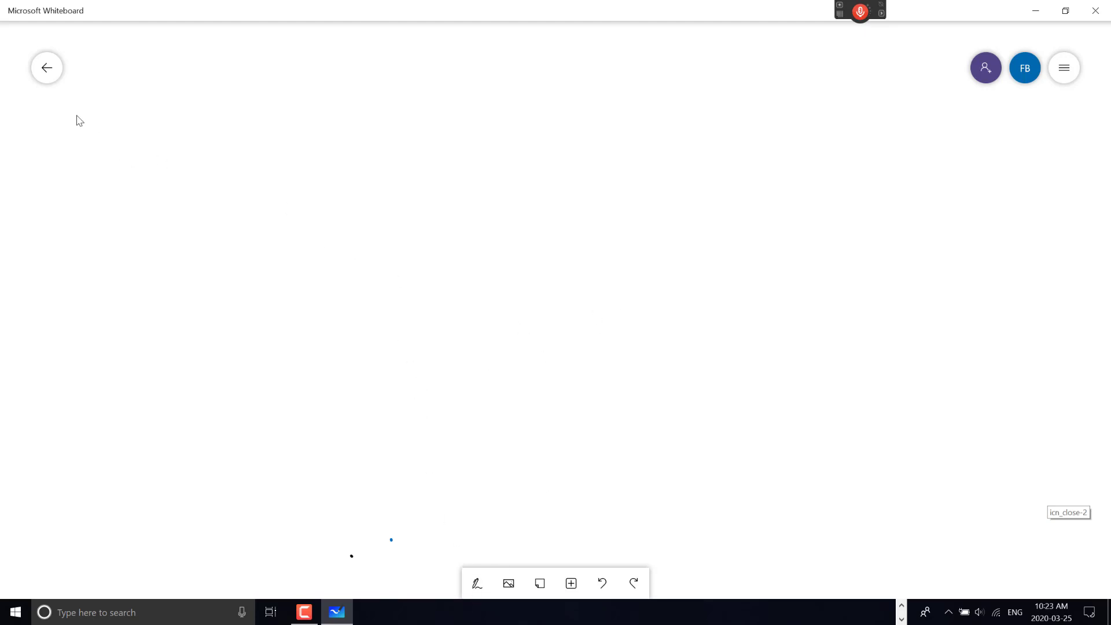
Step: Return to the boards gallery and check the options menu of the 10:23 AM board
{"action": "left_click", "coordinate": [47, 67]}
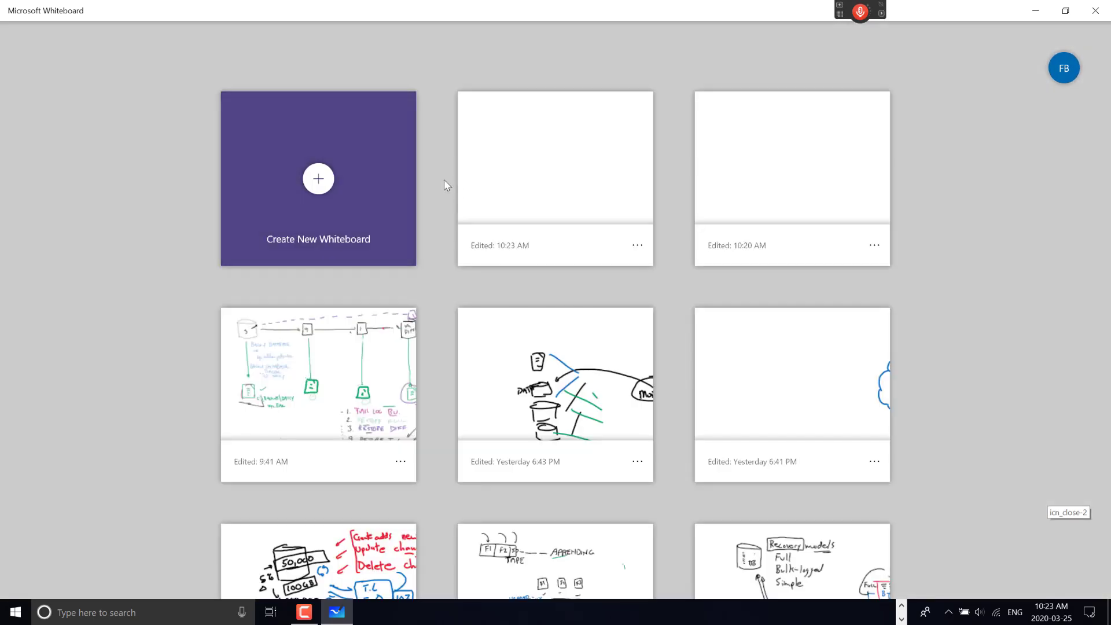
{"action": "left_click", "coordinate": [637, 246]}
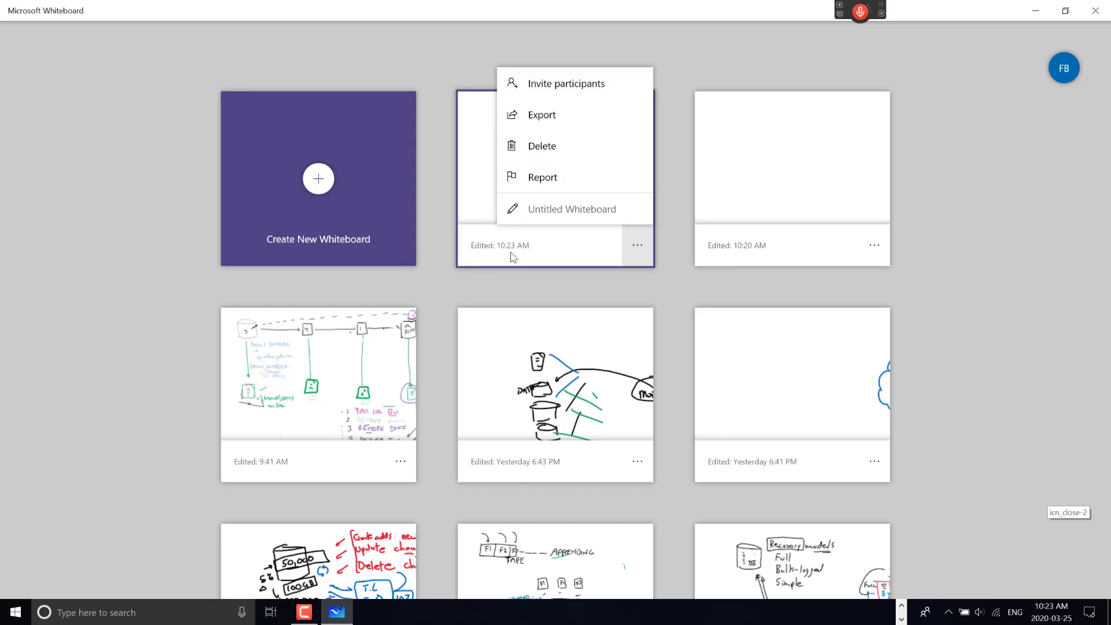
{"action": "left_click", "coordinate": [484, 191]}
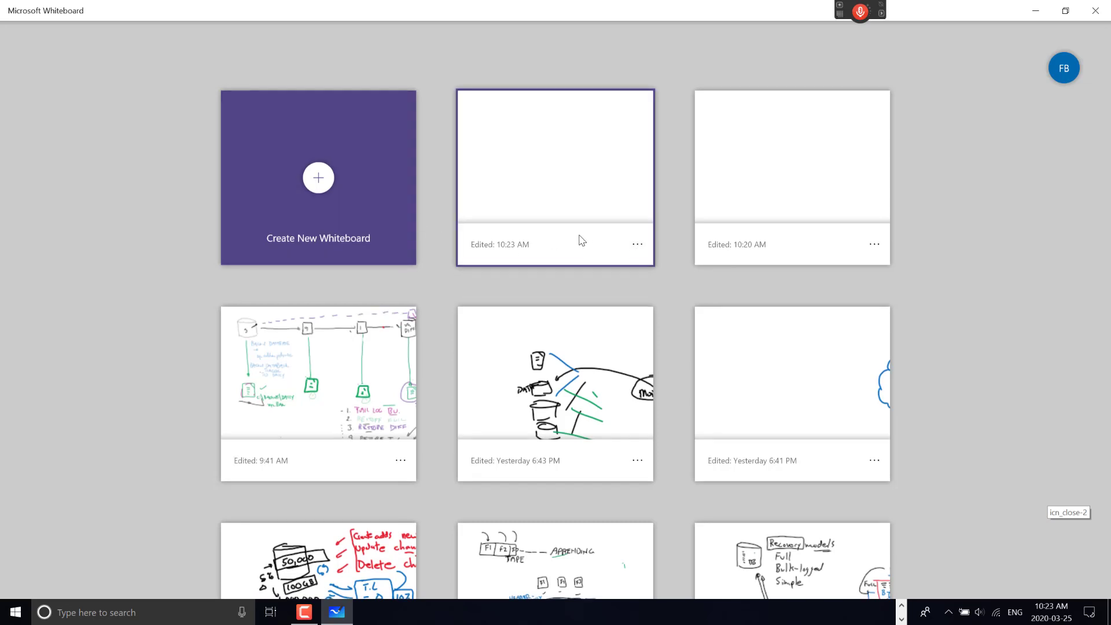
Step: Open the 10:23 AM board and view its sharing link panel, leaving the link off
{"action": "left_click", "coordinate": [573, 210]}
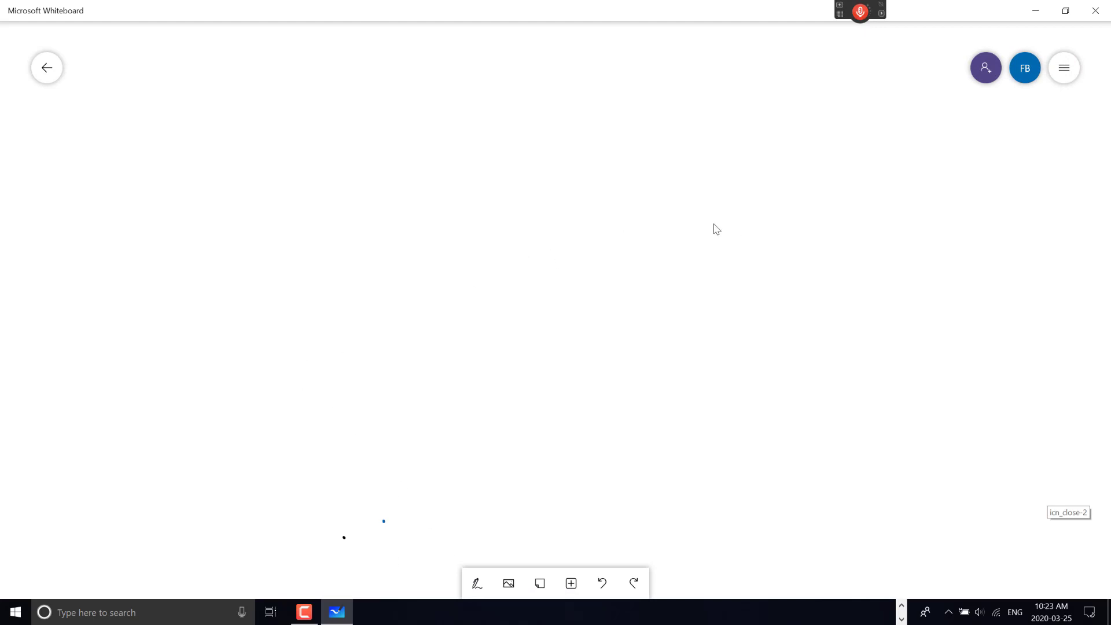
{"action": "left_click", "coordinate": [990, 72]}
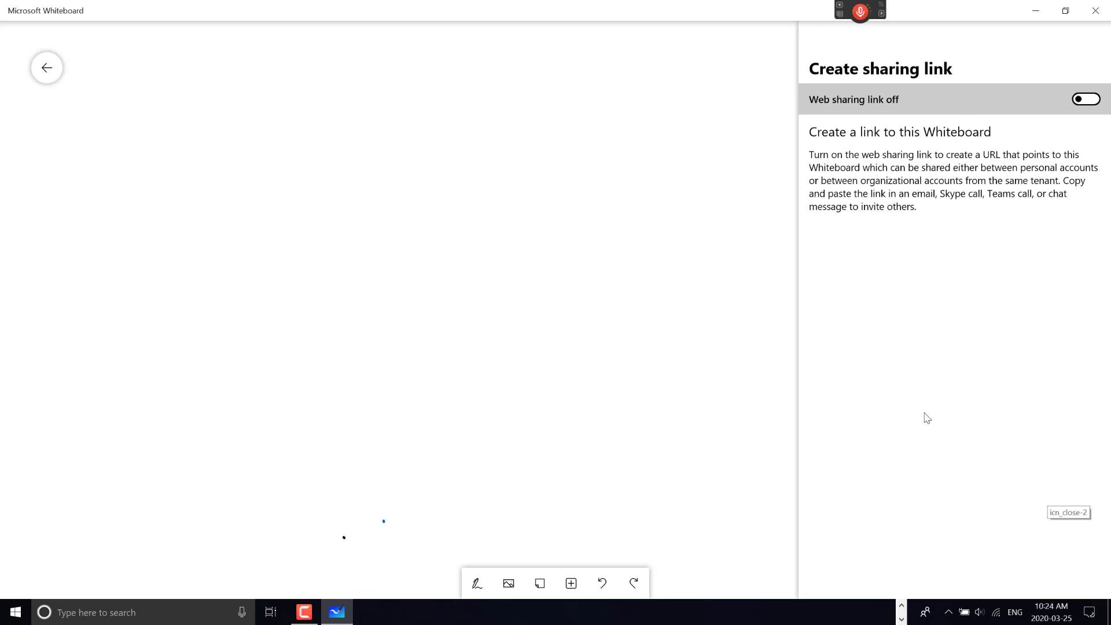
{"action": "left_click", "coordinate": [706, 392]}
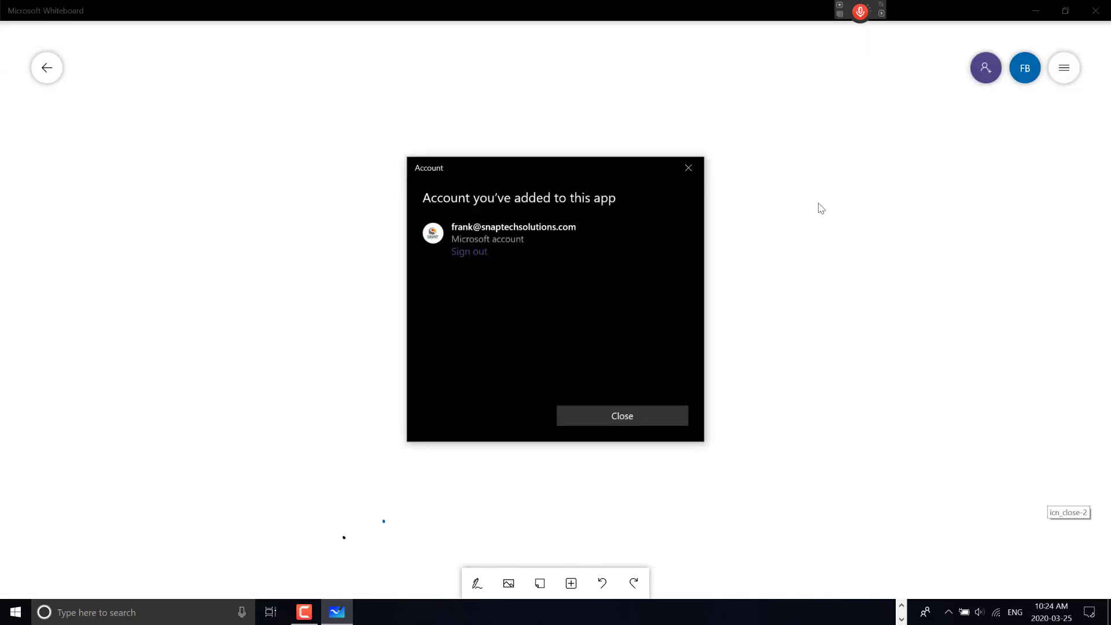
Step: View the signed-in account details and reveal the sign-out option
{"action": "left_click", "coordinate": [631, 421]}
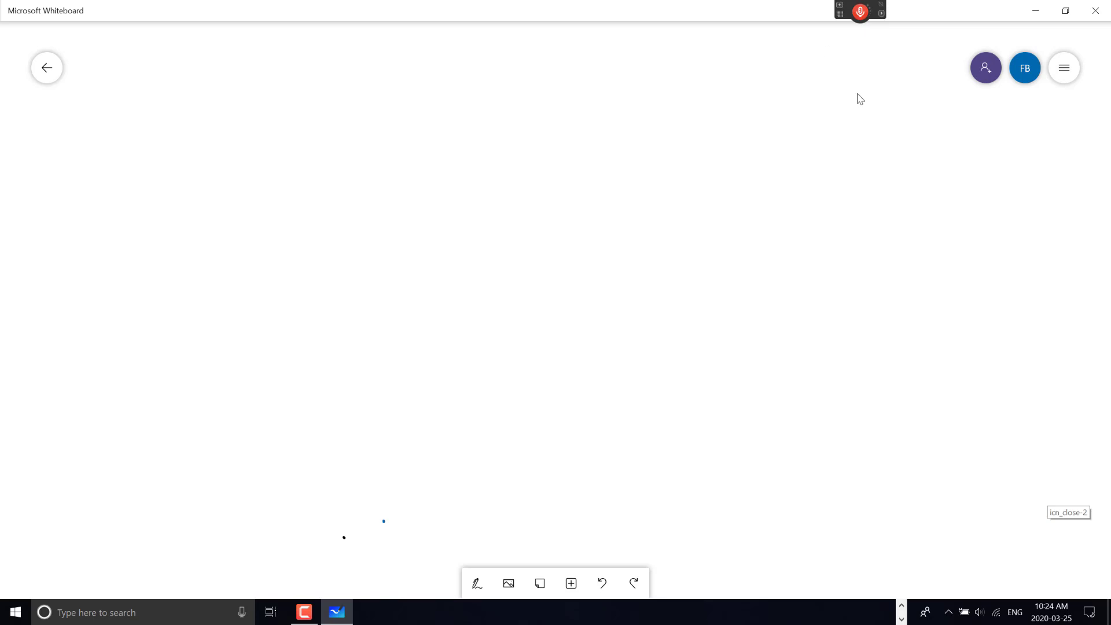
{"action": "left_click", "coordinate": [1025, 69]}
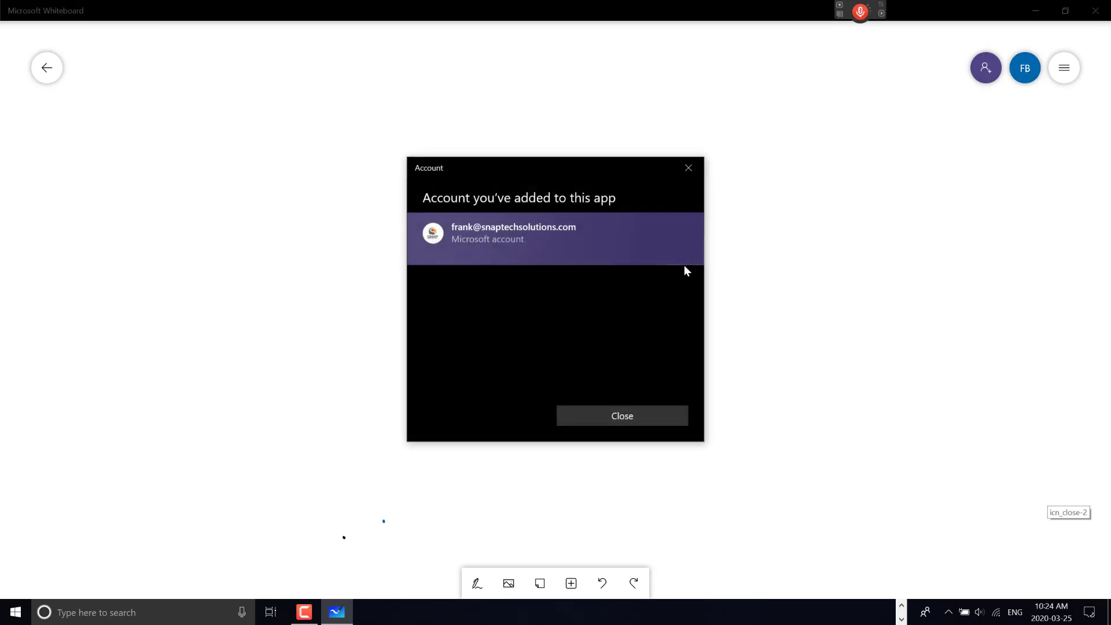
{"action": "left_click", "coordinate": [684, 264]}
Step: Sign out, then sign back in with the school work account
{"action": "left_click", "coordinate": [483, 260]}
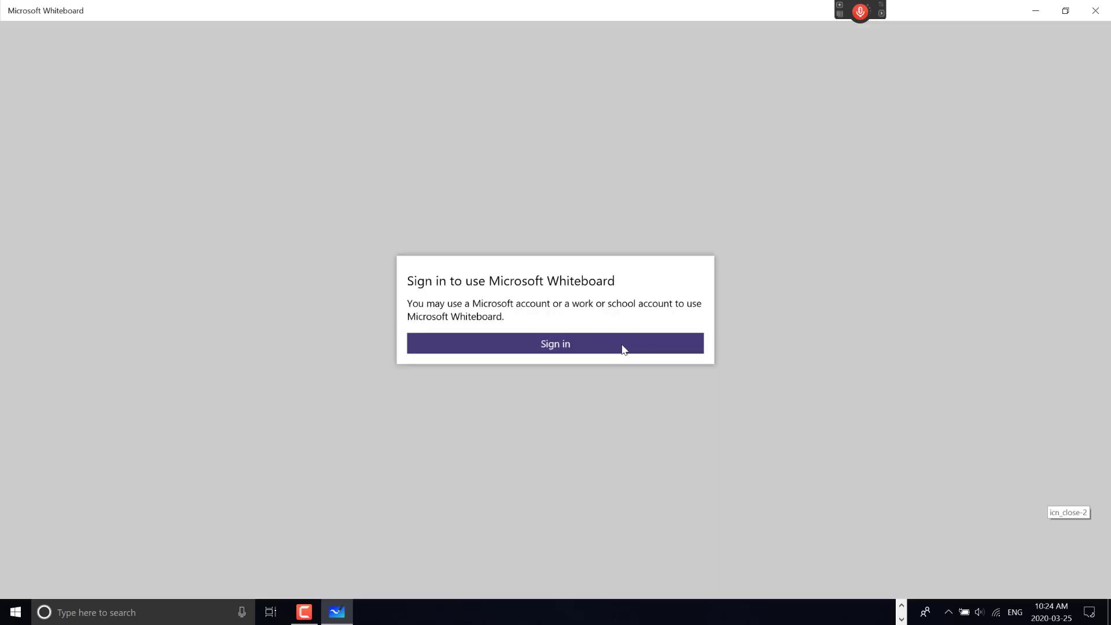
{"action": "left_click", "coordinate": [633, 346]}
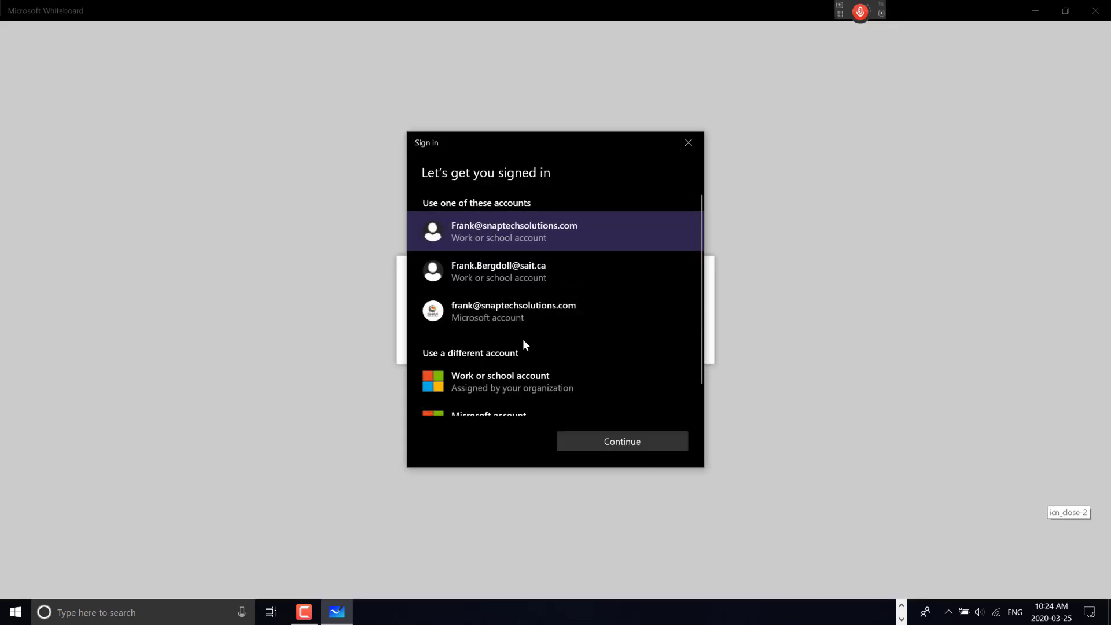
{"action": "left_click", "coordinate": [525, 281]}
{"action": "left_click", "coordinate": [613, 443]}
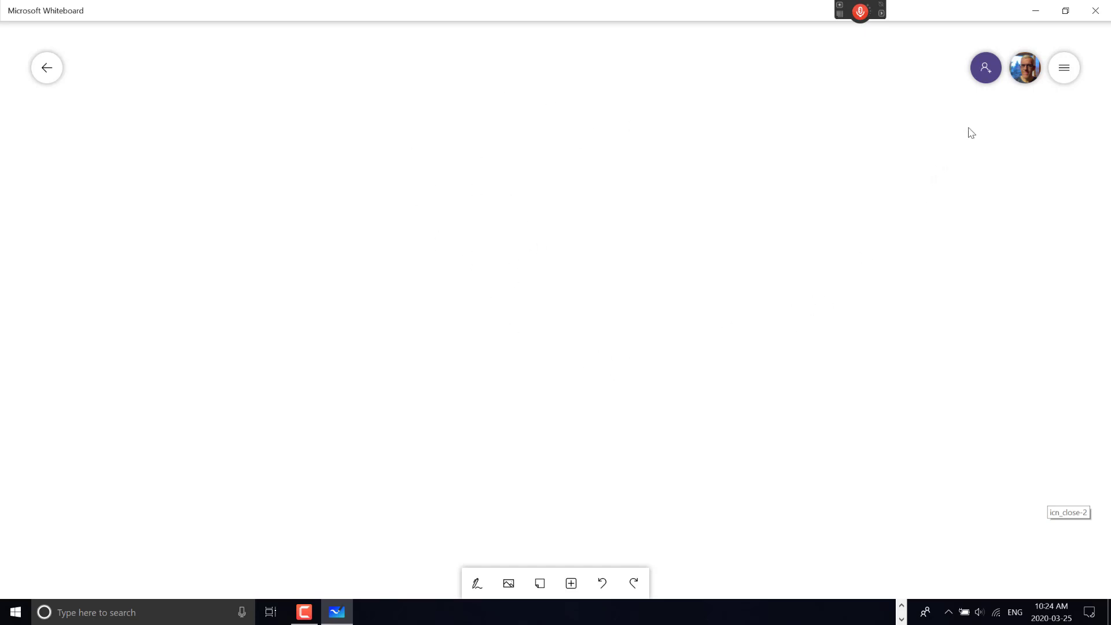
Step: View the board settings and close them, leaving a grid background on the canvas
{"action": "left_click", "coordinate": [1065, 71]}
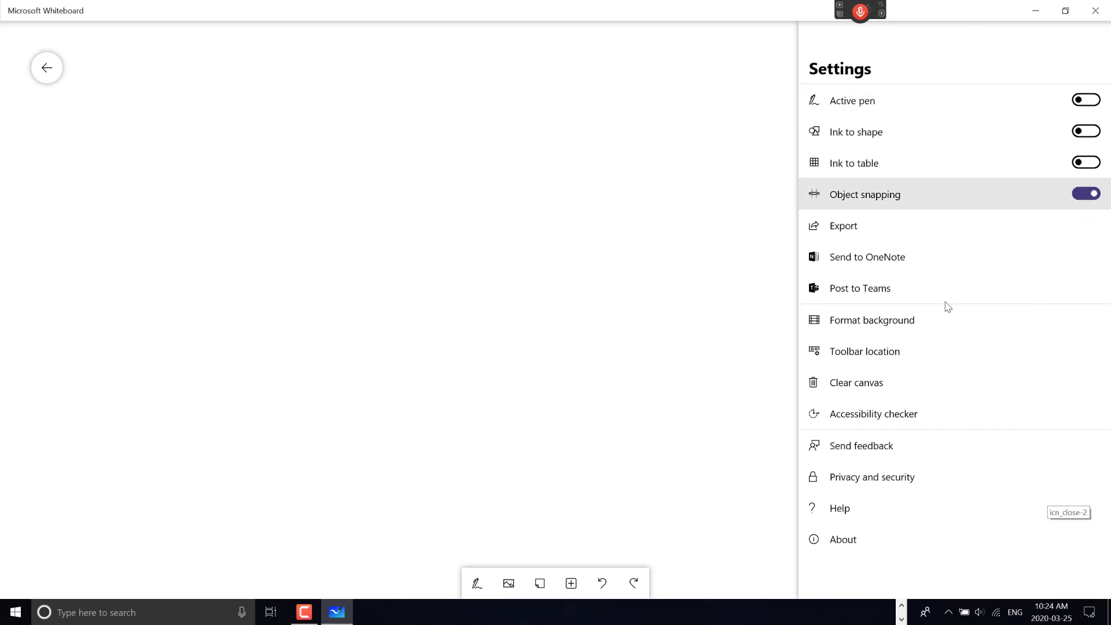
{"action": "left_click", "coordinate": [692, 396]}
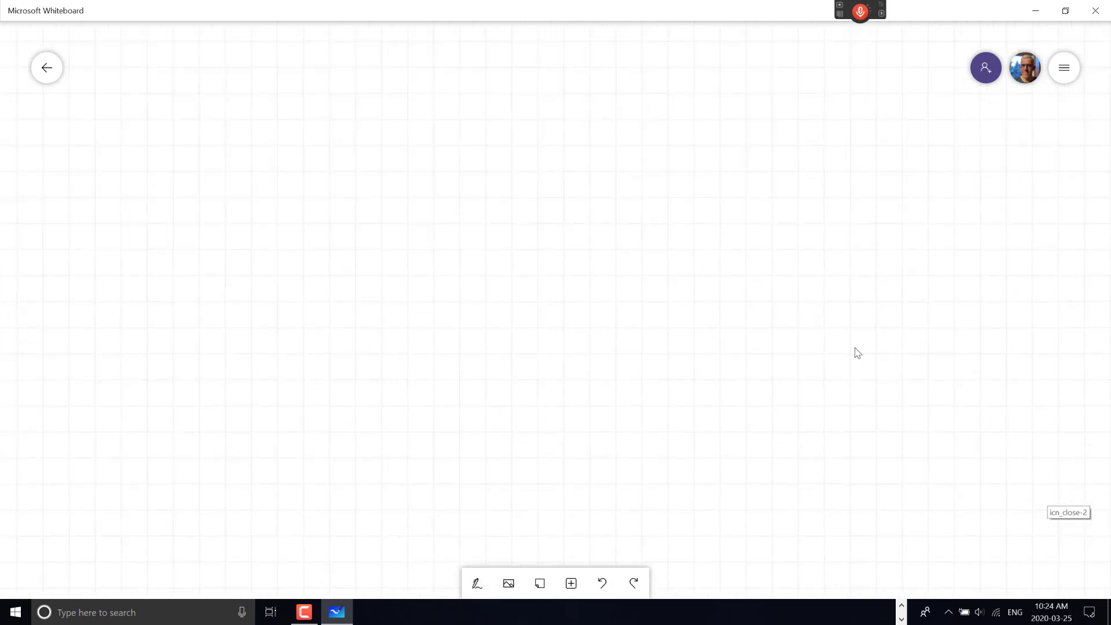
Step: Go back to the gallery, check the newest board's options, and create a new blank whiteboard
{"action": "left_click", "coordinate": [46, 67]}
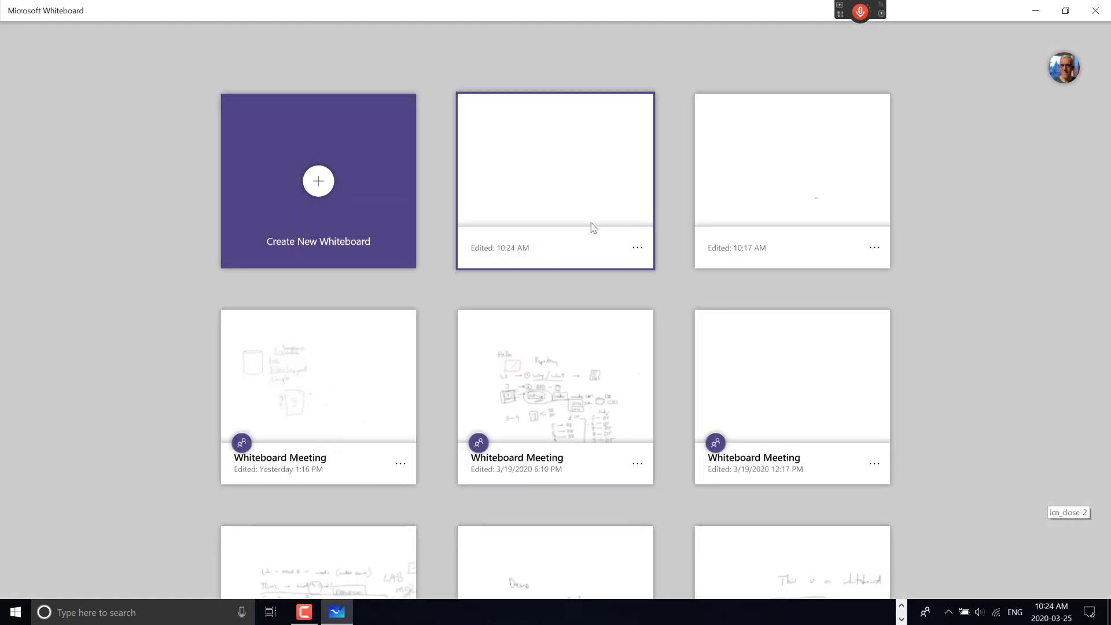
{"action": "left_click", "coordinate": [638, 250]}
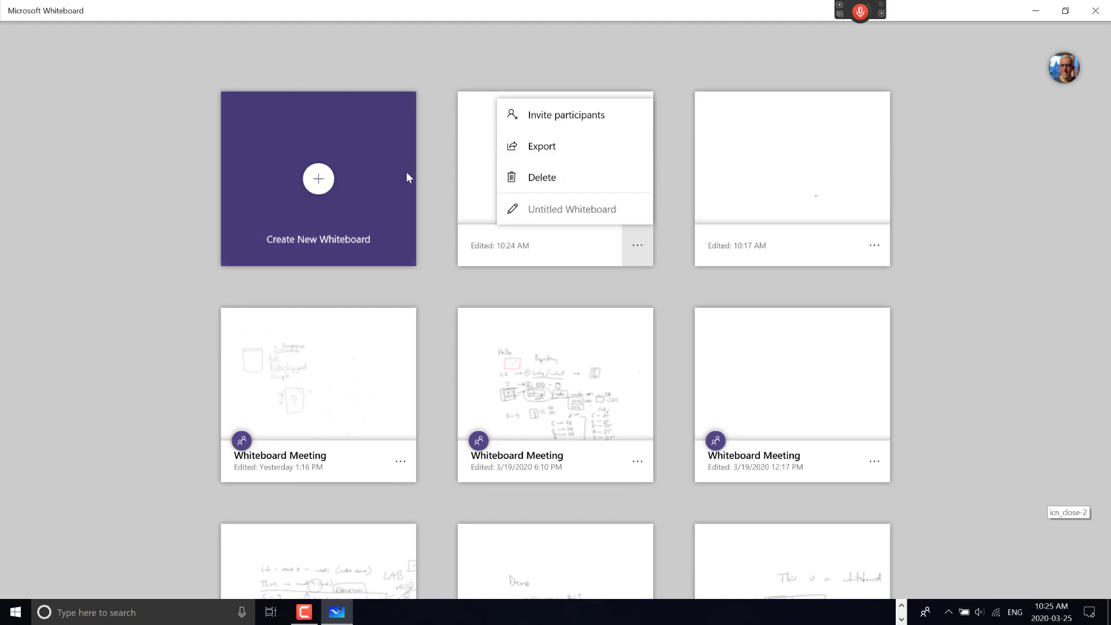
{"action": "scroll", "coordinate": [550, 125], "scroll_direction": "down", "scroll_amount": 1}
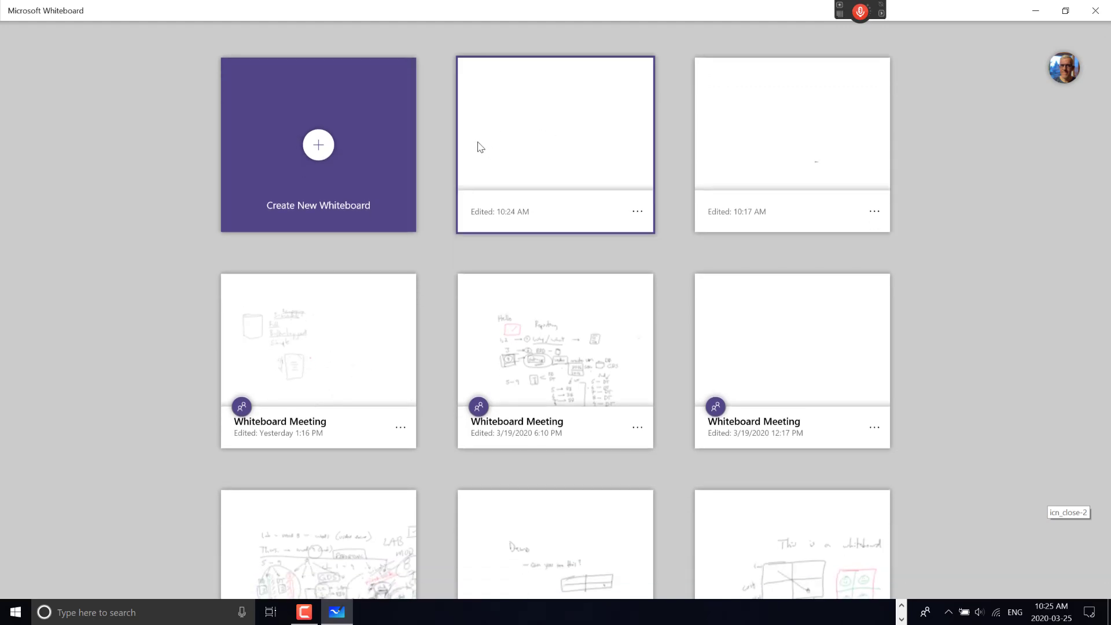
{"action": "left_click", "coordinate": [324, 145]}
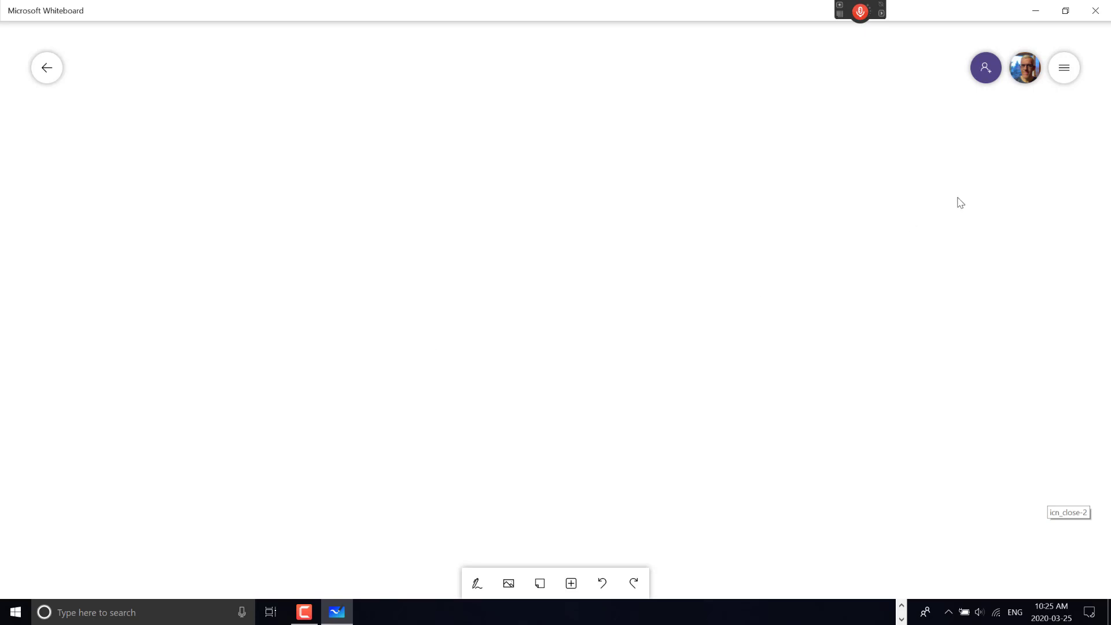
{"action": "left_click", "coordinate": [1064, 68]}
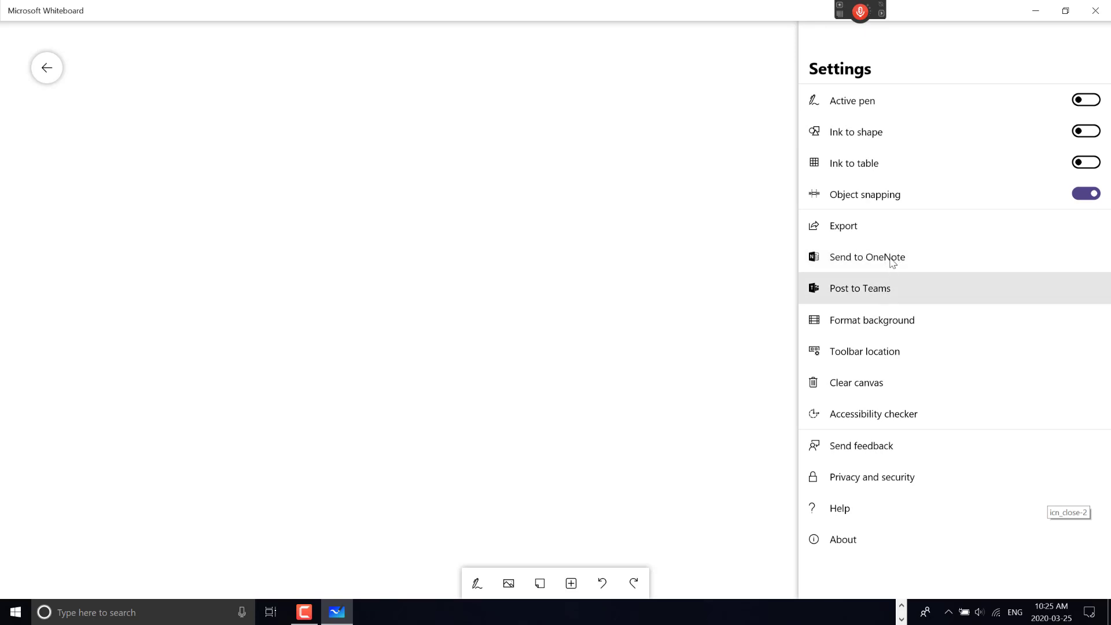
{"action": "left_click", "coordinate": [873, 292]}
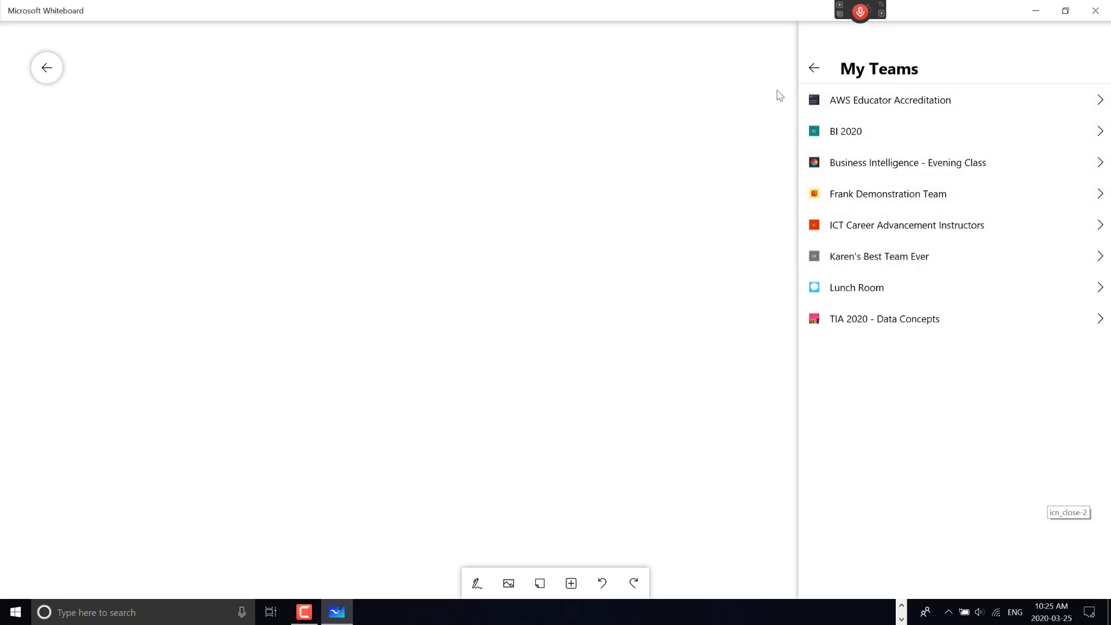
{"action": "left_click", "coordinate": [762, 108]}
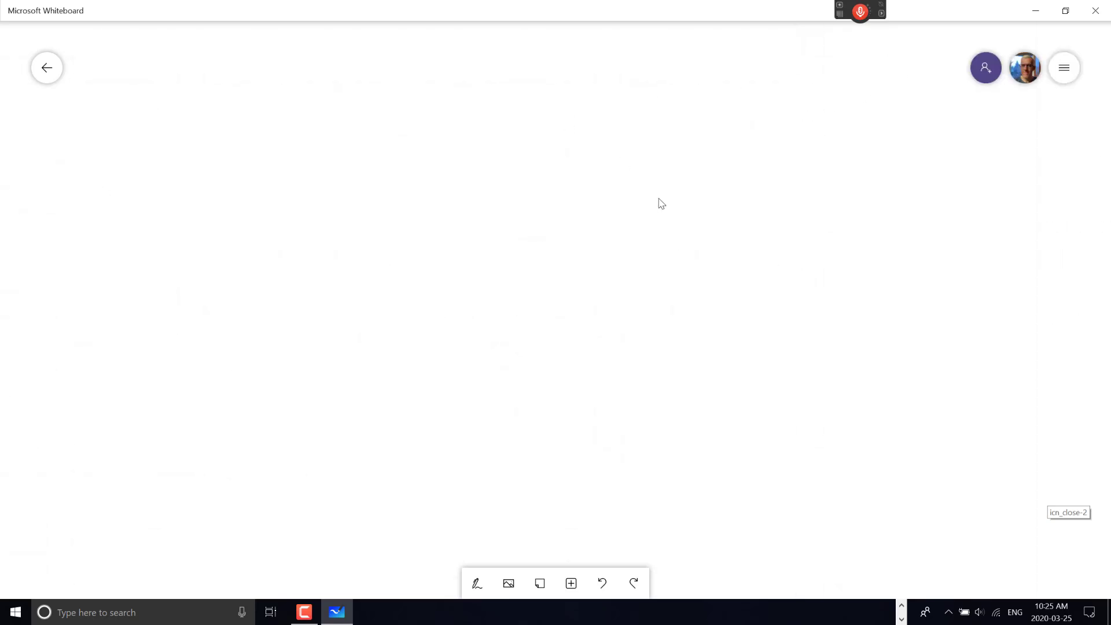
{"action": "left_click", "coordinate": [1072, 67]}
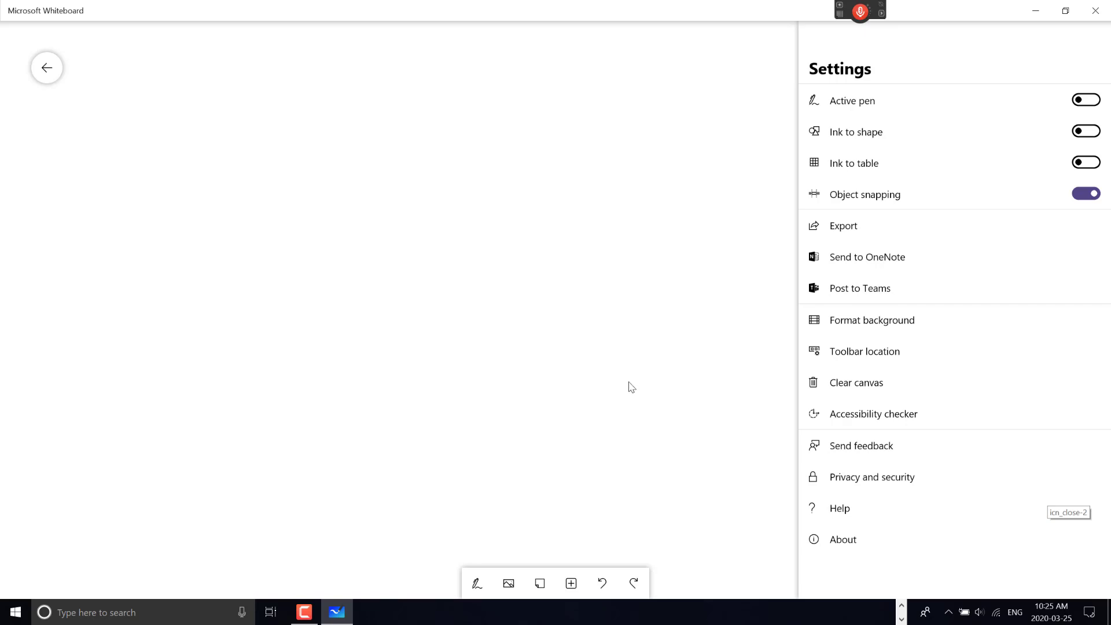
{"action": "left_click", "coordinate": [443, 481]}
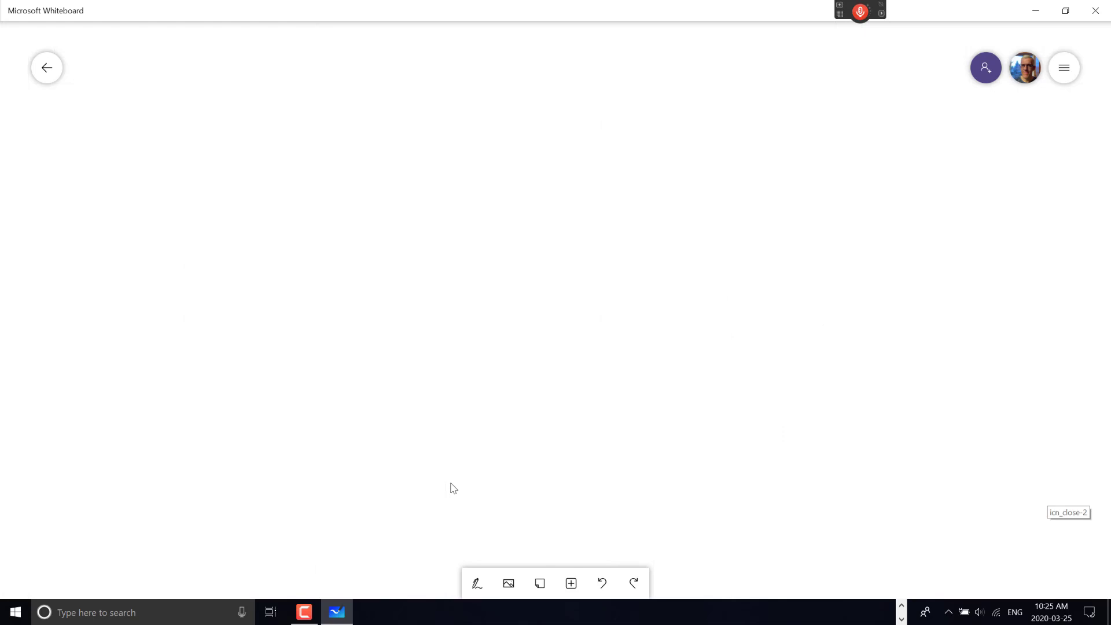